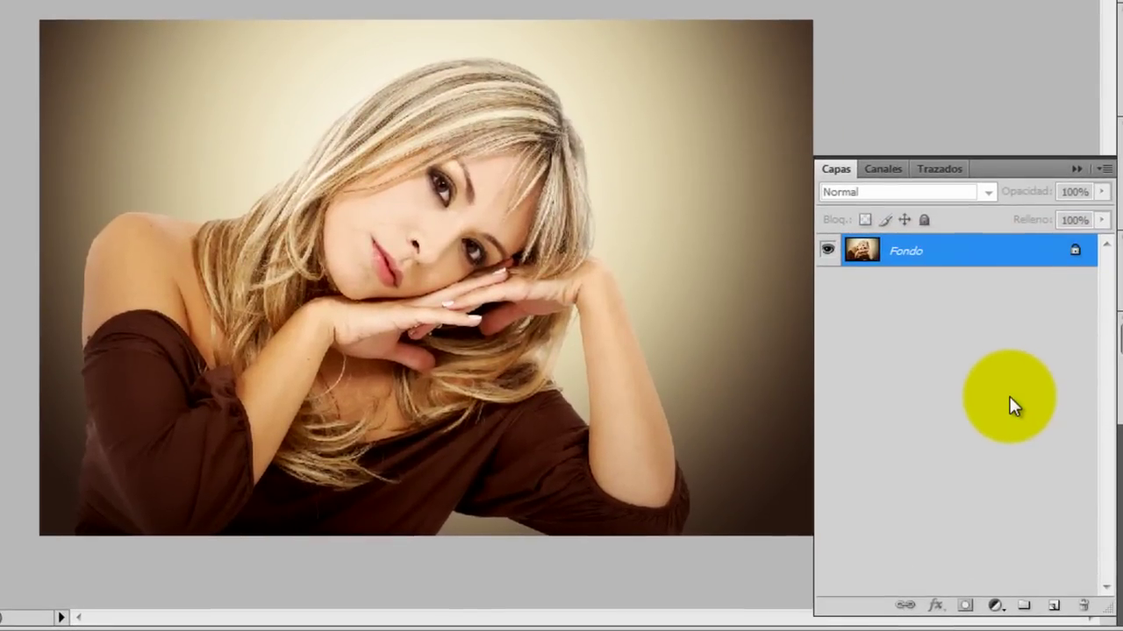
Step: Duplicate the portrait layer and draw a tall Rectangle shape over the photo's left side
key("ctrl+j")
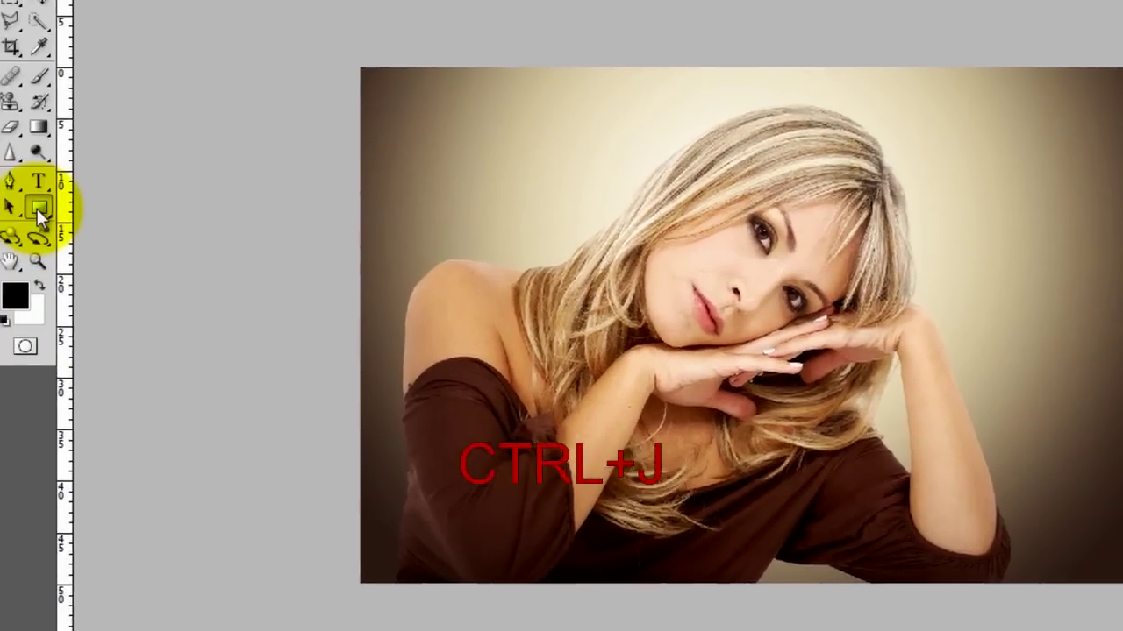
right_click(50, 209)
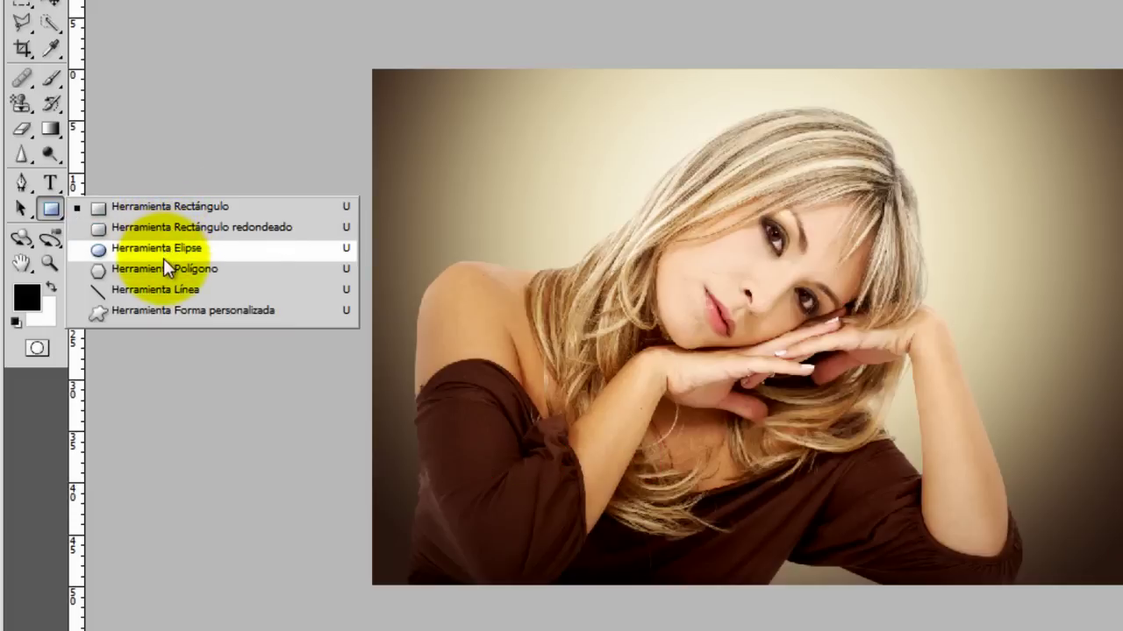
left_click(149, 205)
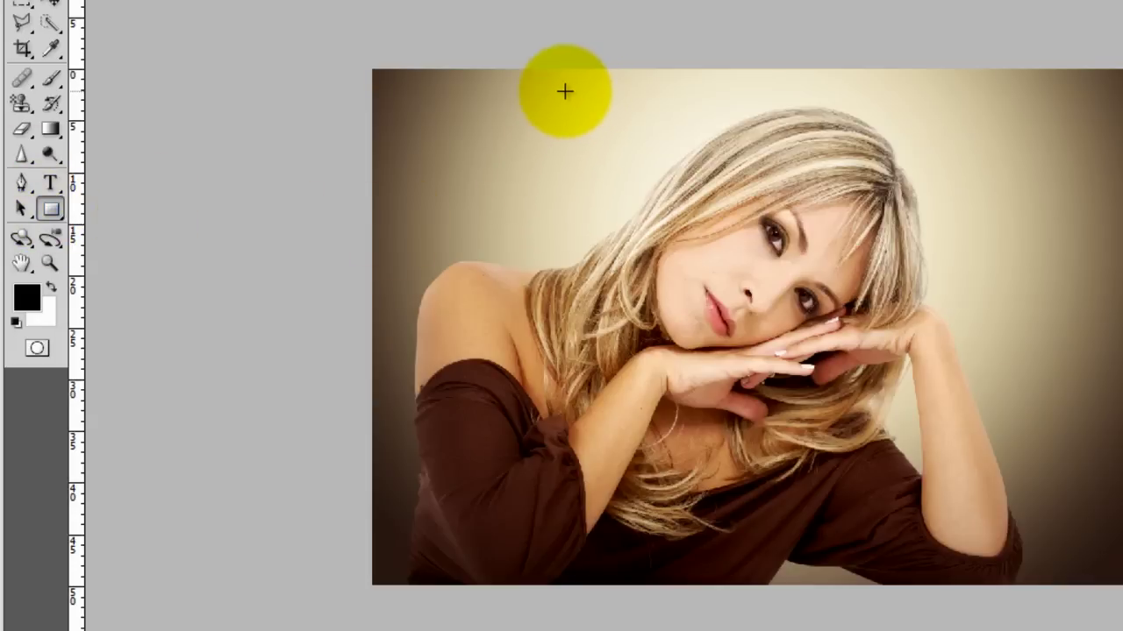
mouse_move(565, 91)
left_mouse_down()
mouse_move(626, 237)
mouse_move(626, 589)
left_mouse_up()
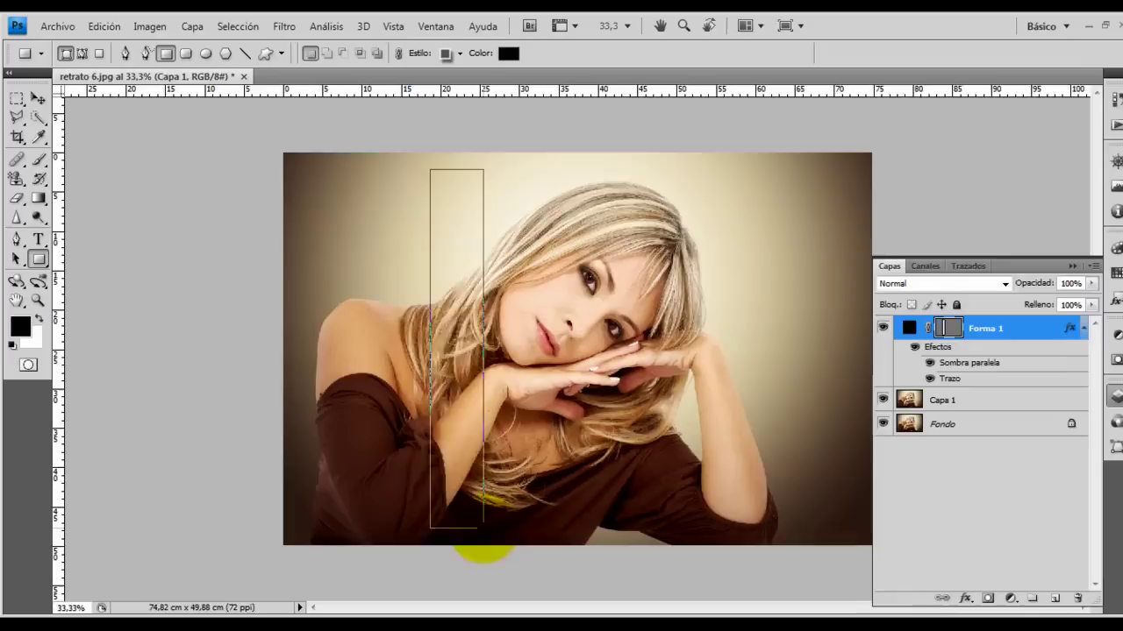
left_click_drag(483, 526, 483, 528)
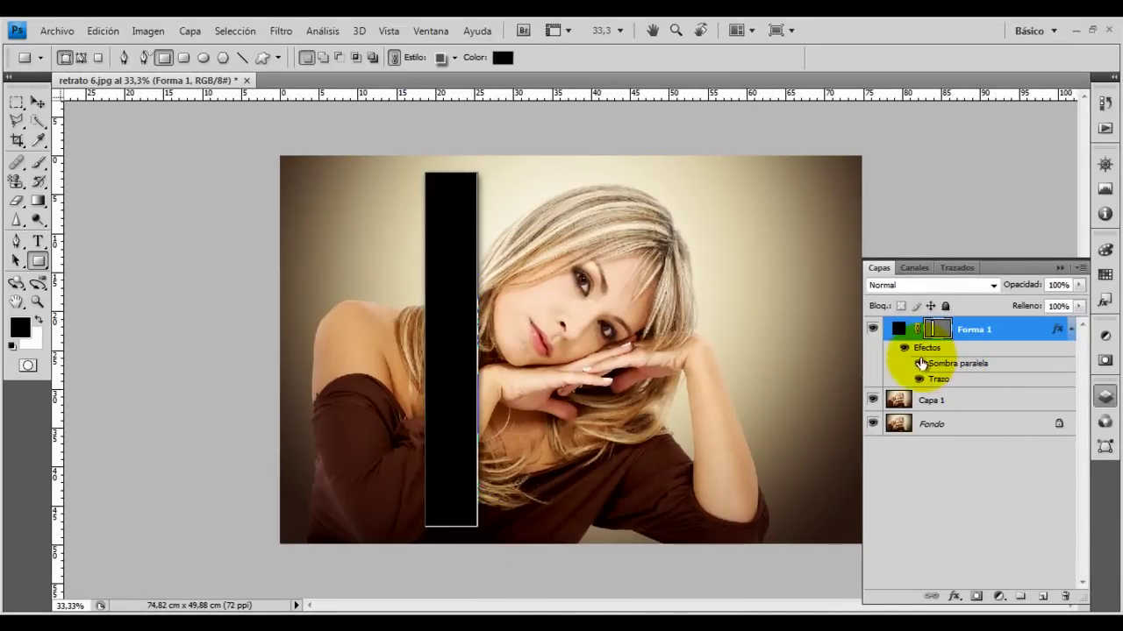
Step: Give Forma 1 a soft drop shadow and a 3 px light Interior stroke
left_click(954, 596)
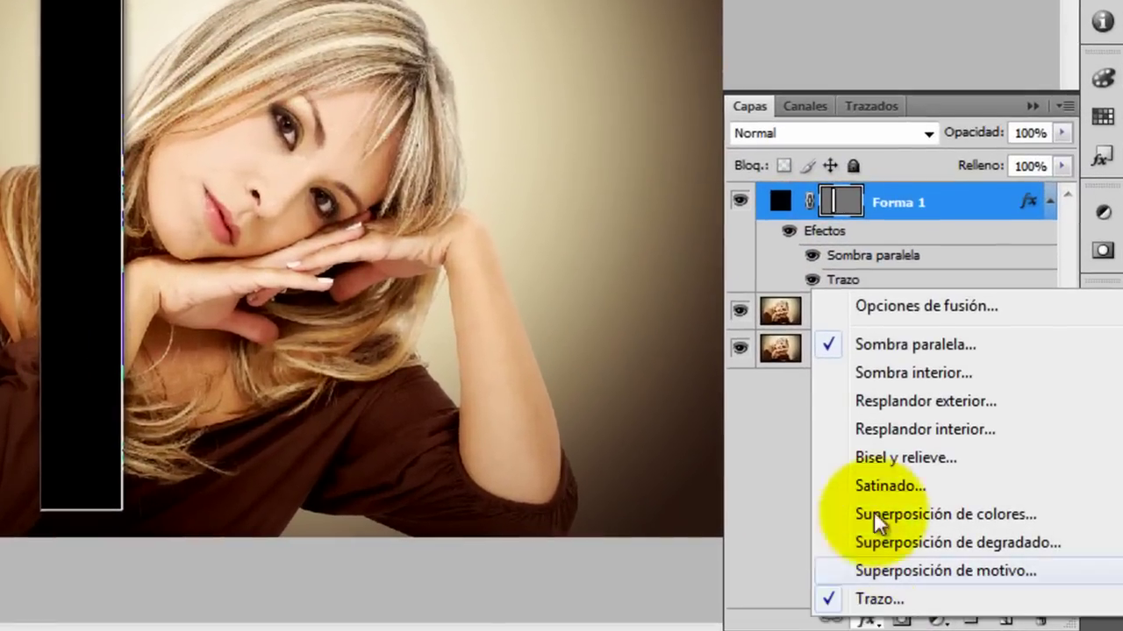
left_click(890, 344)
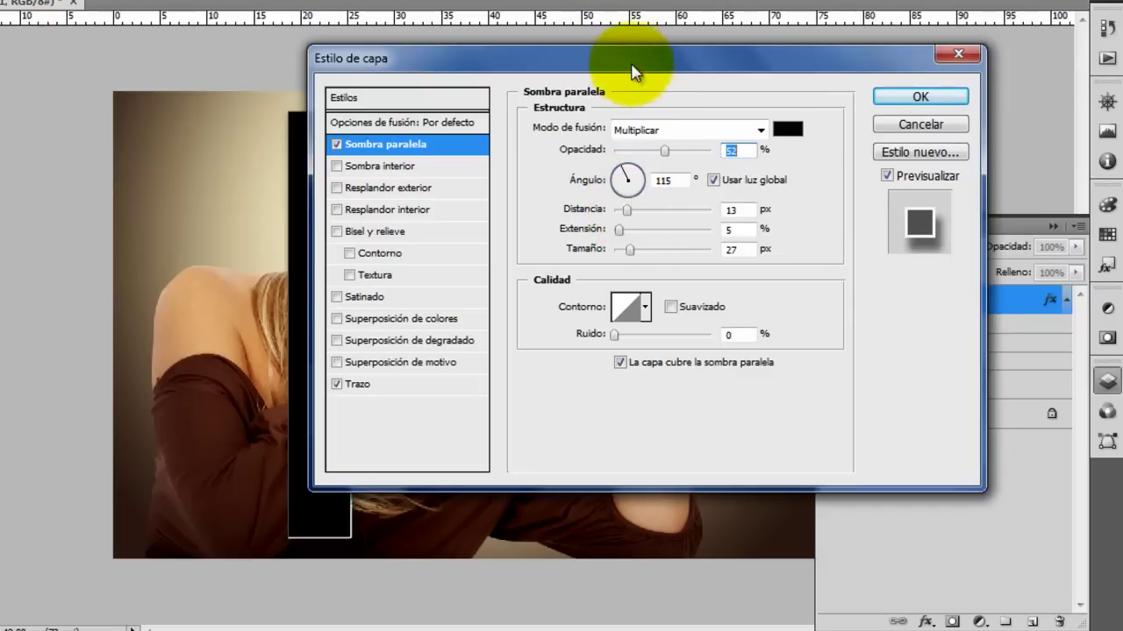
left_click_drag(633, 70, 735, 75)
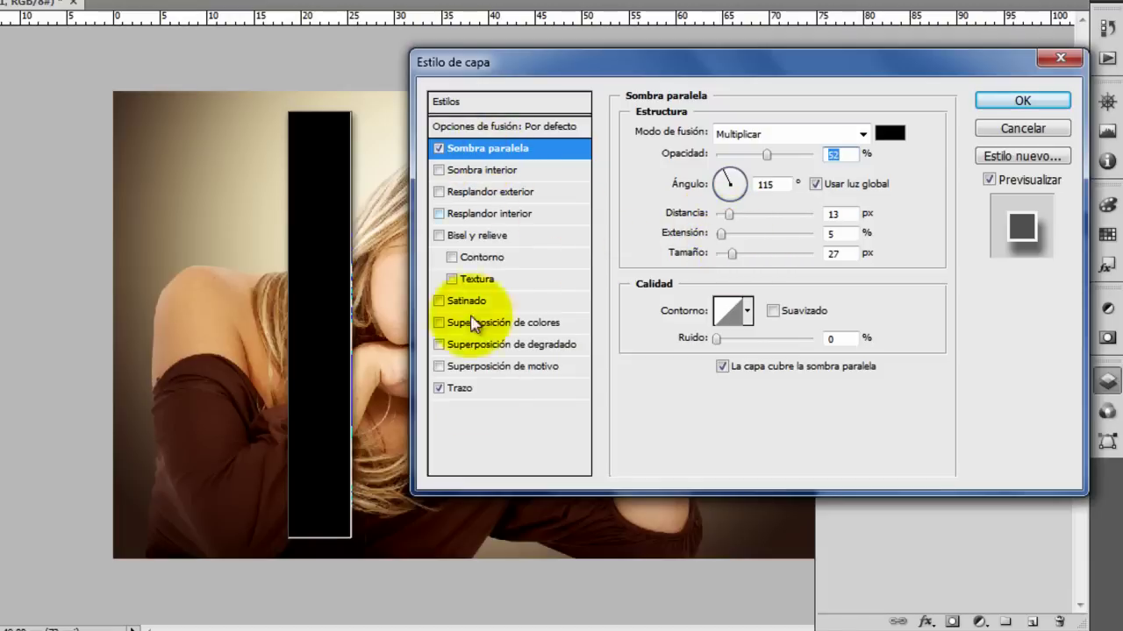
left_click(465, 388)
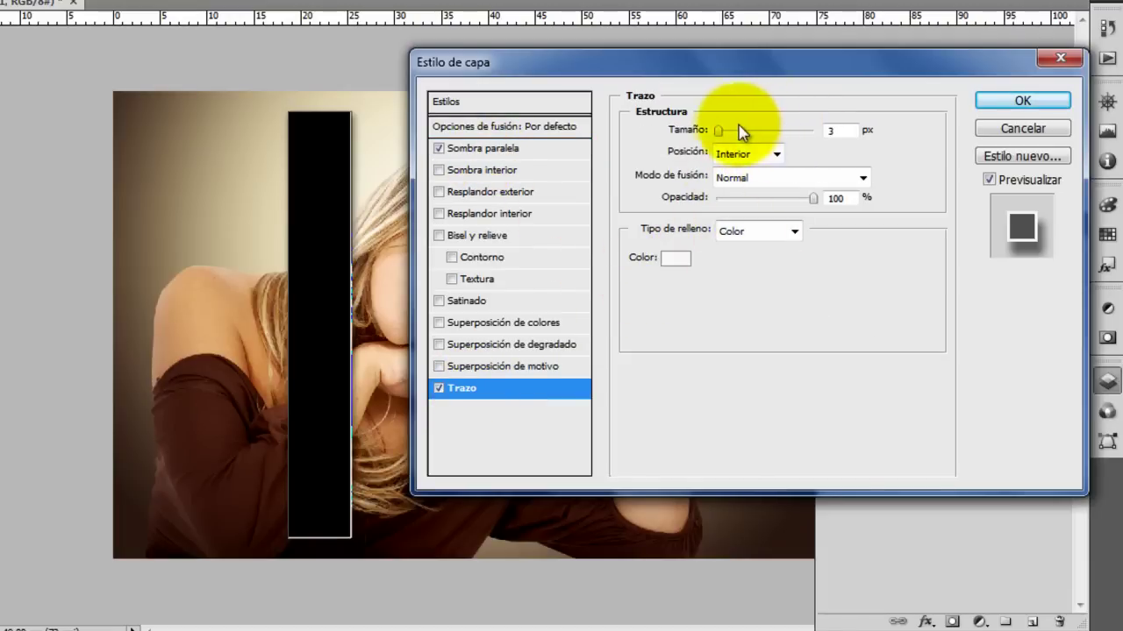
left_click(746, 154)
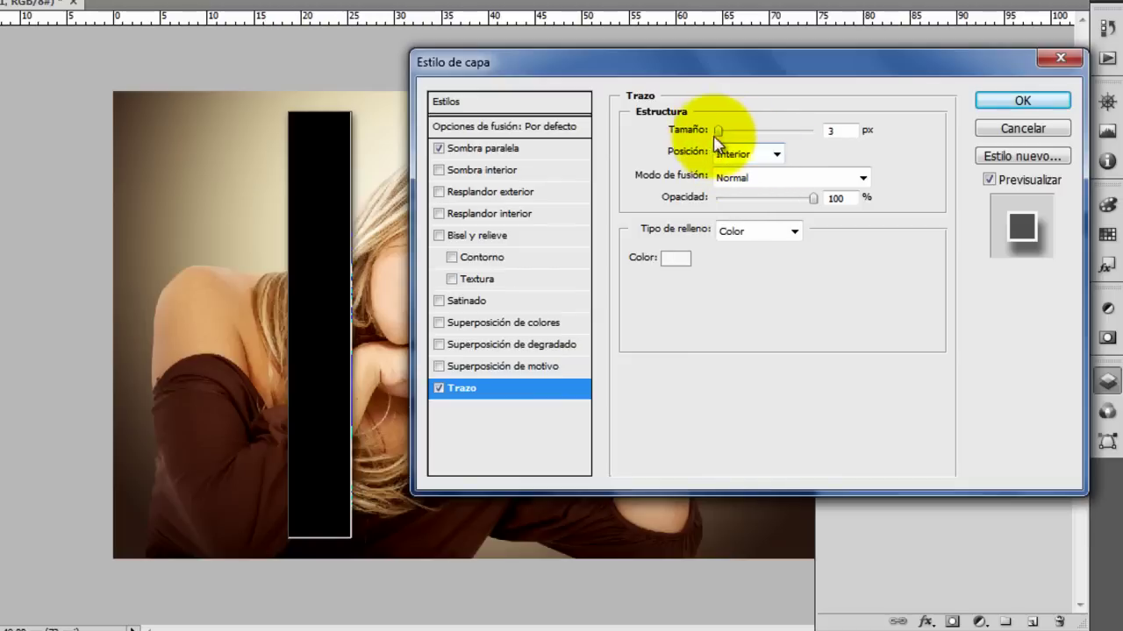
left_click_drag(720, 131, 718, 140)
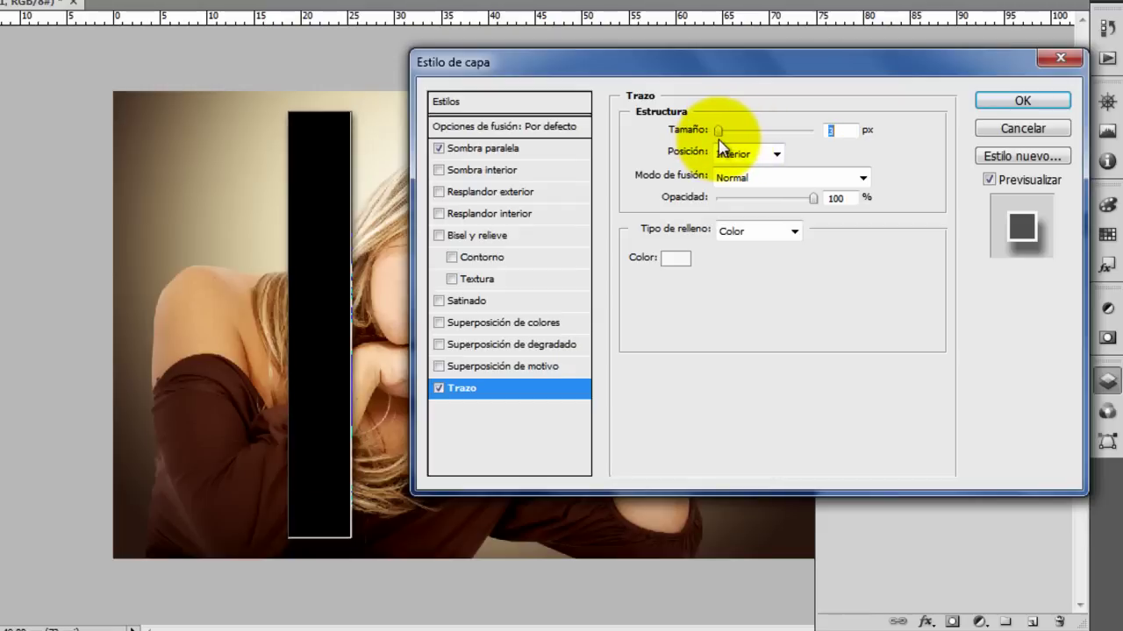
left_click(1028, 104)
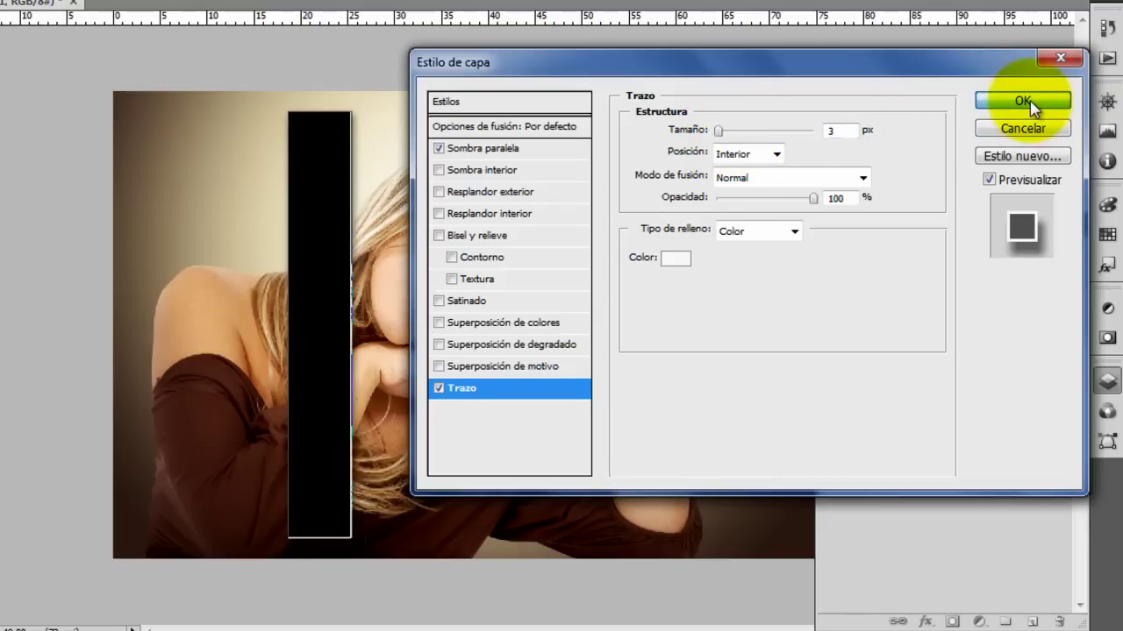
left_click(1026, 102)
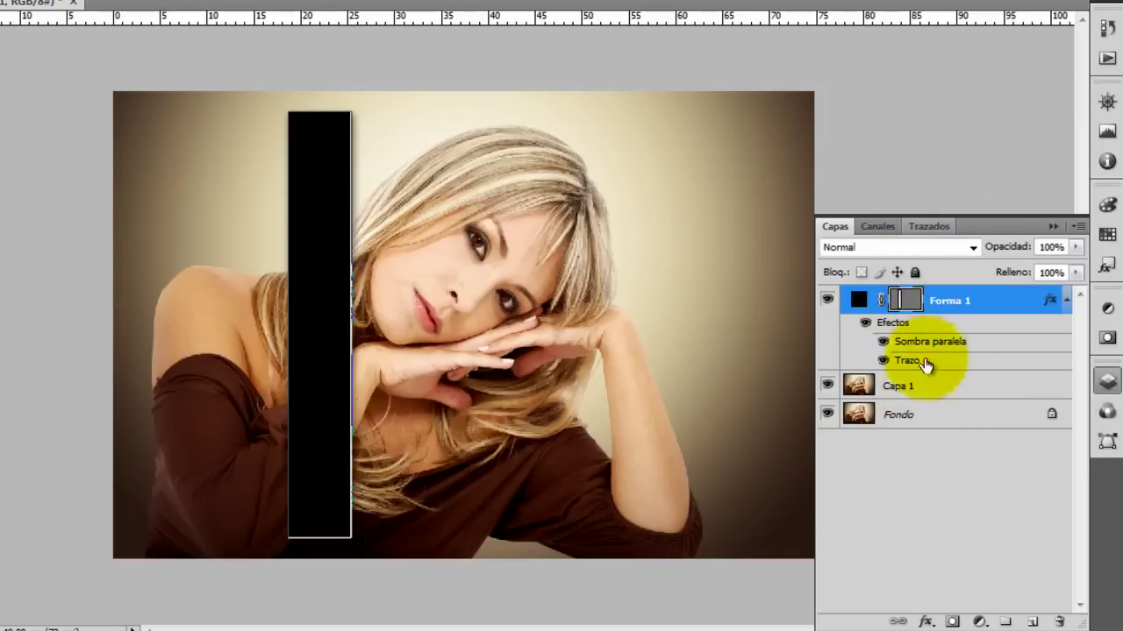
Step: Add a near-white #f9f3f3 Color uniforme fill layer above Fondo, then show Capa 1 again
left_click(913, 416)
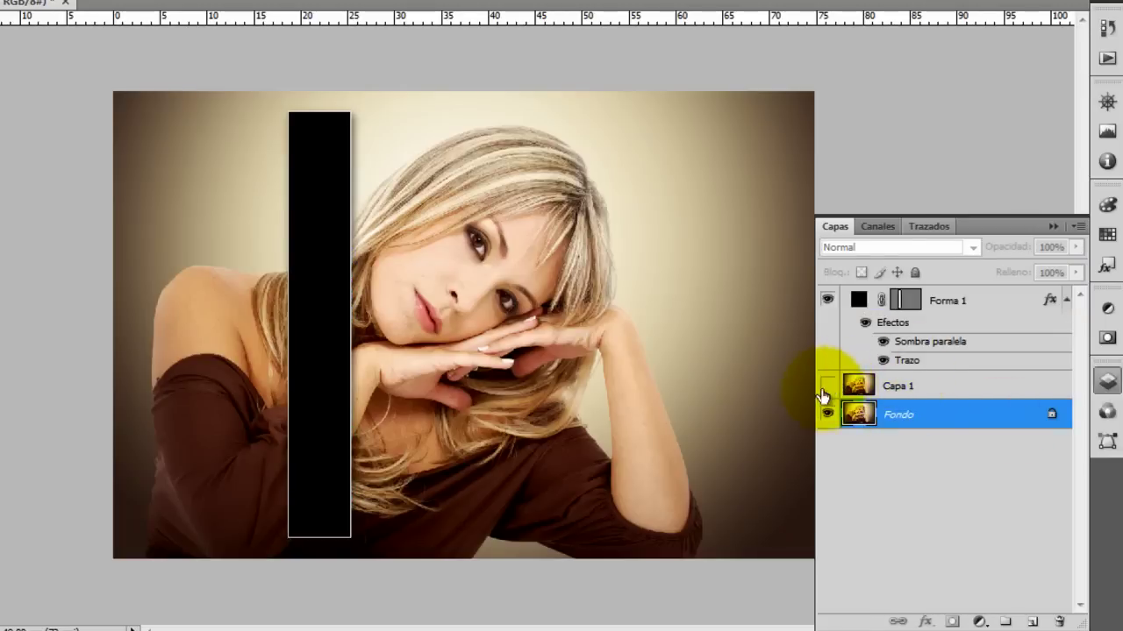
left_click(981, 621)
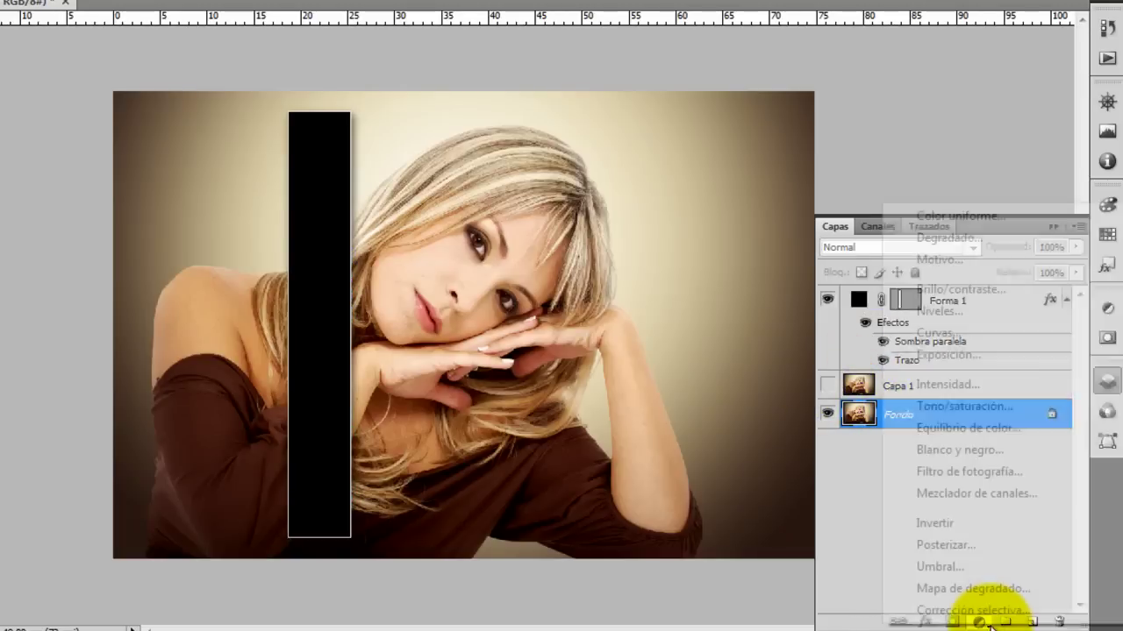
left_click(965, 217)
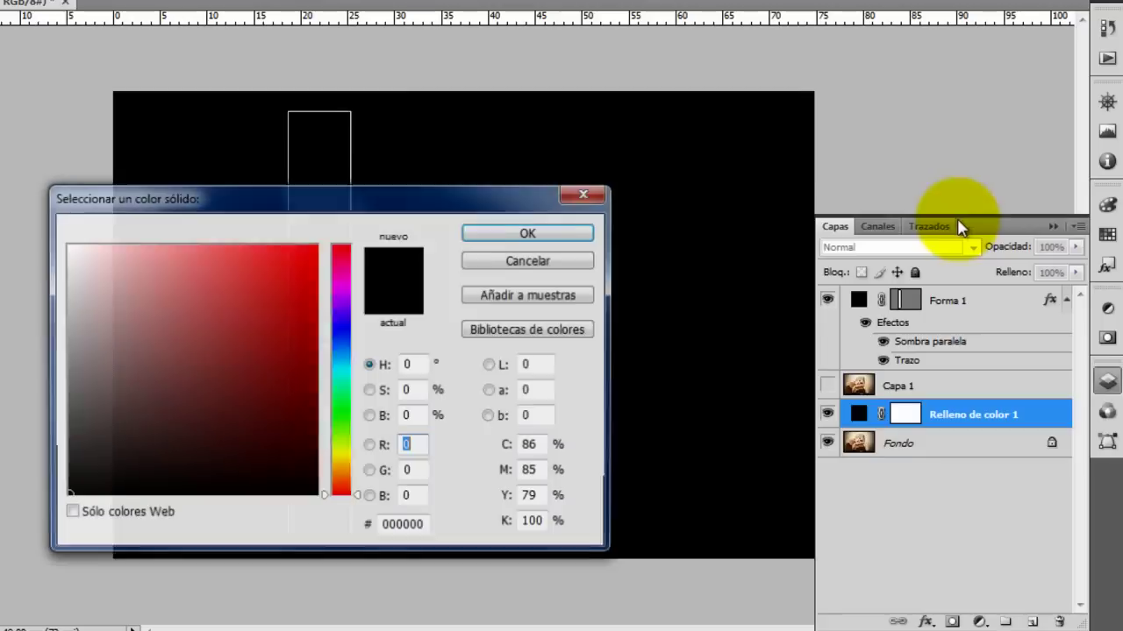
left_click(71, 251)
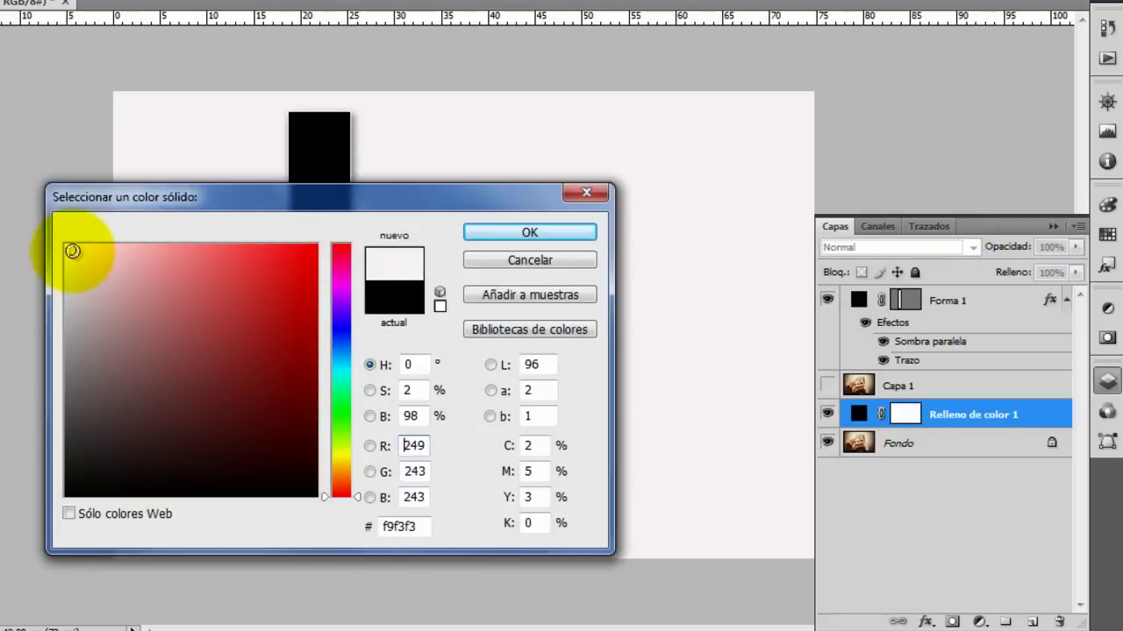
left_click(481, 231)
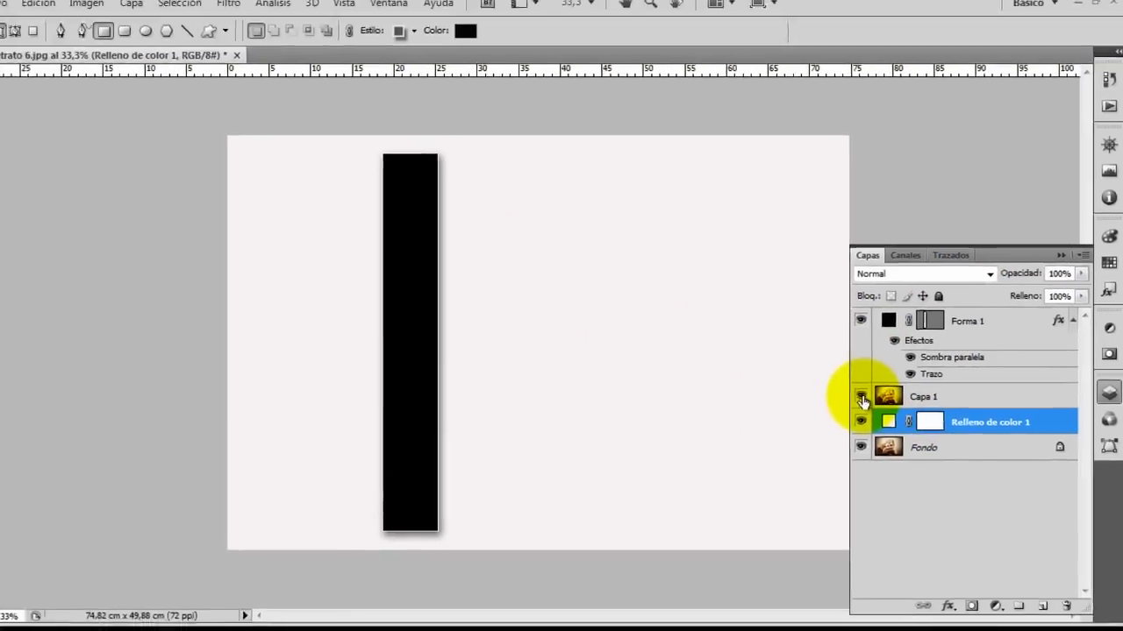
left_click(876, 402)
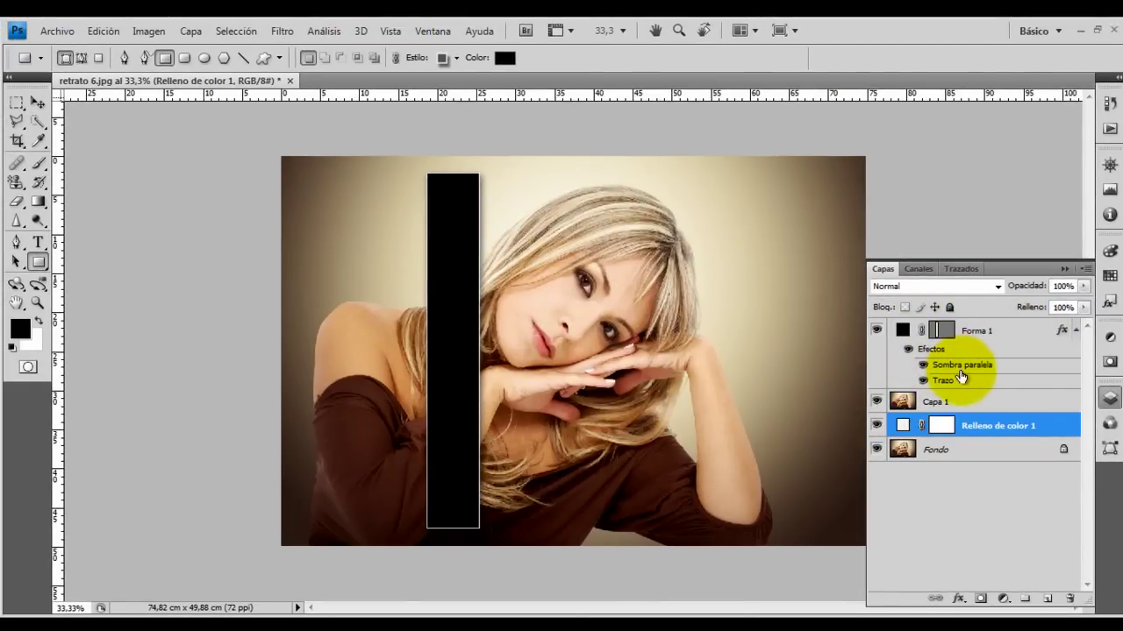
Step: Move Capa 1 above Forma 1, trying a clipping mask and then releasing it
key("ctrl+z")
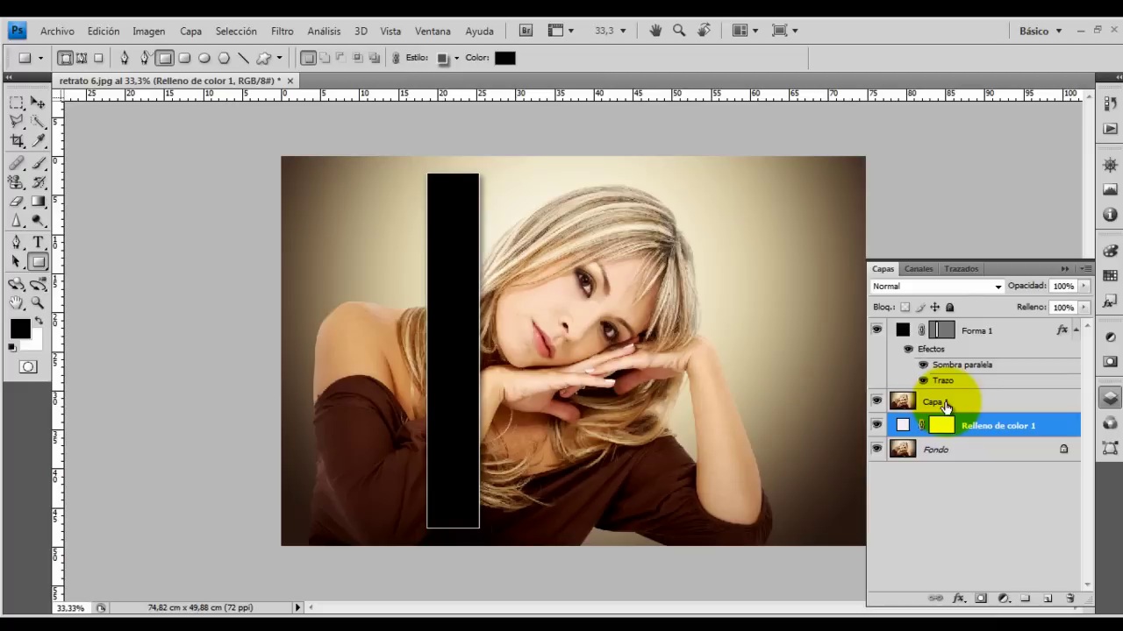
left_click_drag(938, 401, 987, 330)
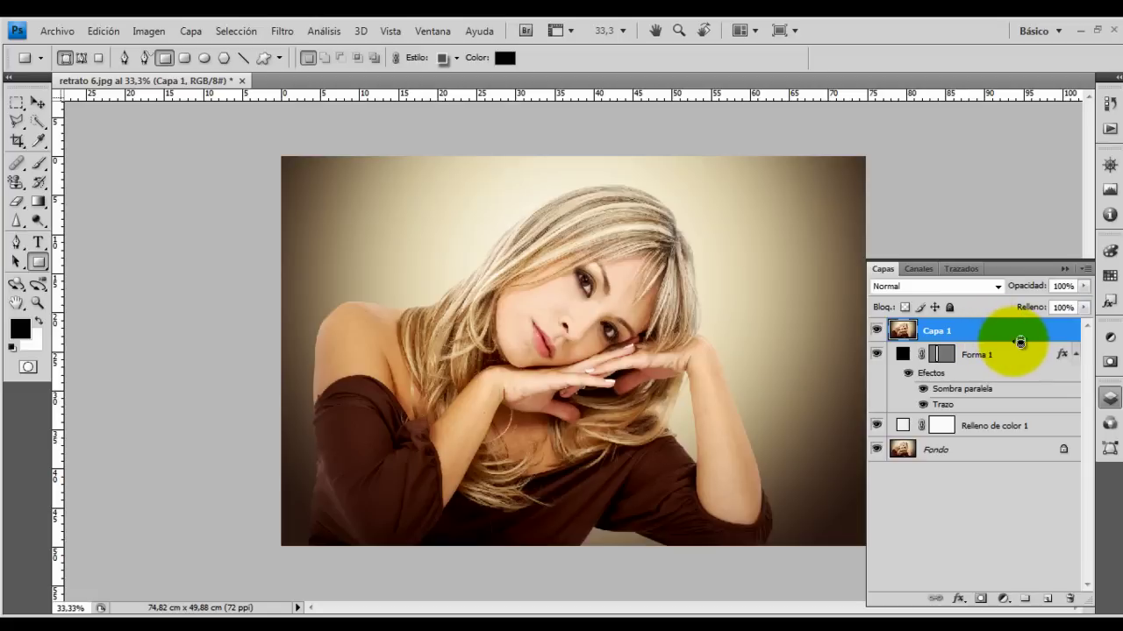
key("alt")
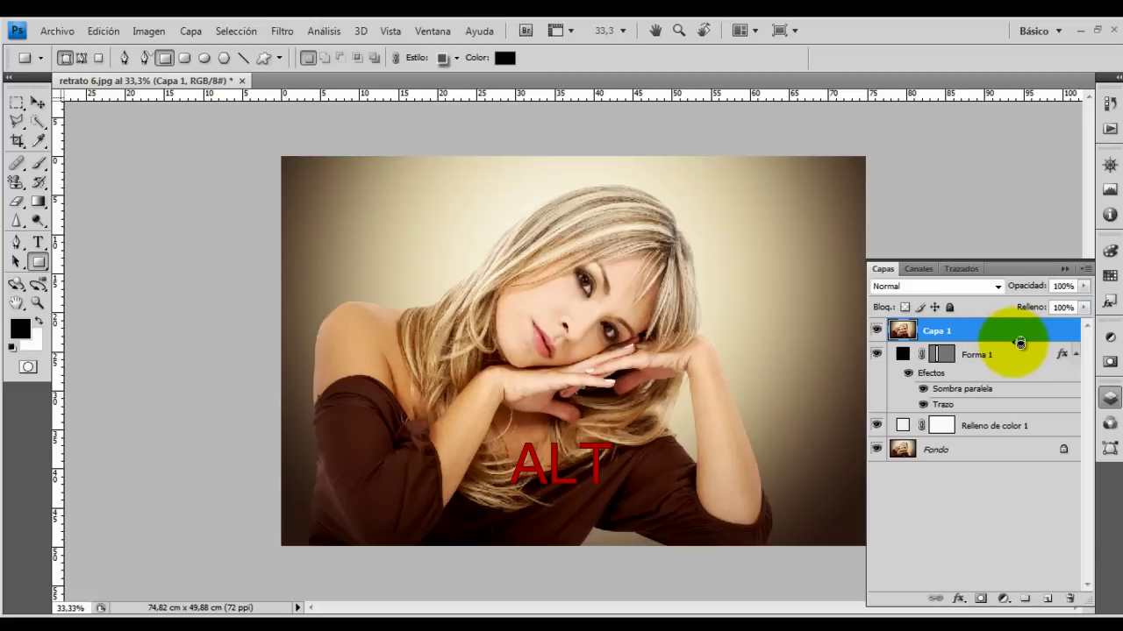
left_click(1020, 342, "alt")
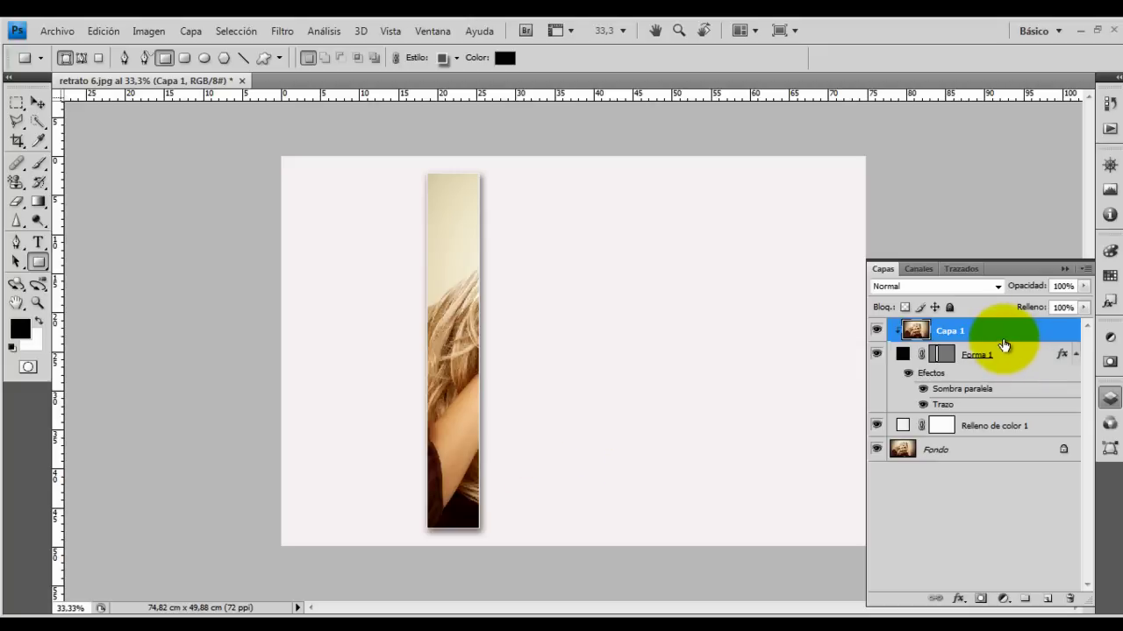
left_click(1002, 341, "alt")
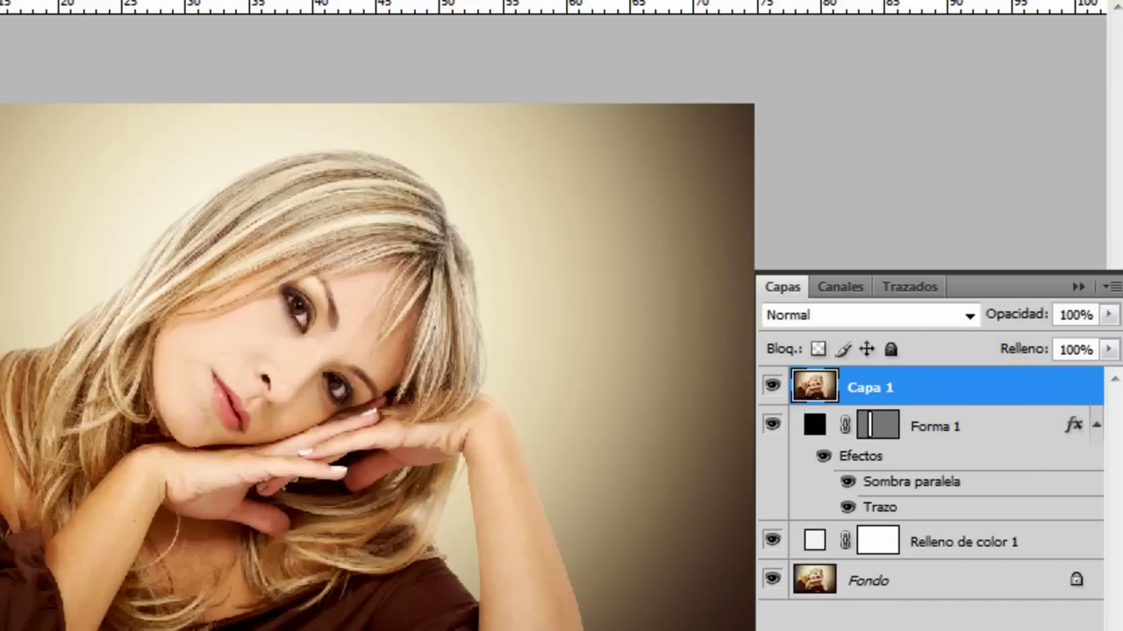
Step: Look through the Capa menu's options, then clip Capa 1 to the Forma 1 strip
left_click(196, 12)
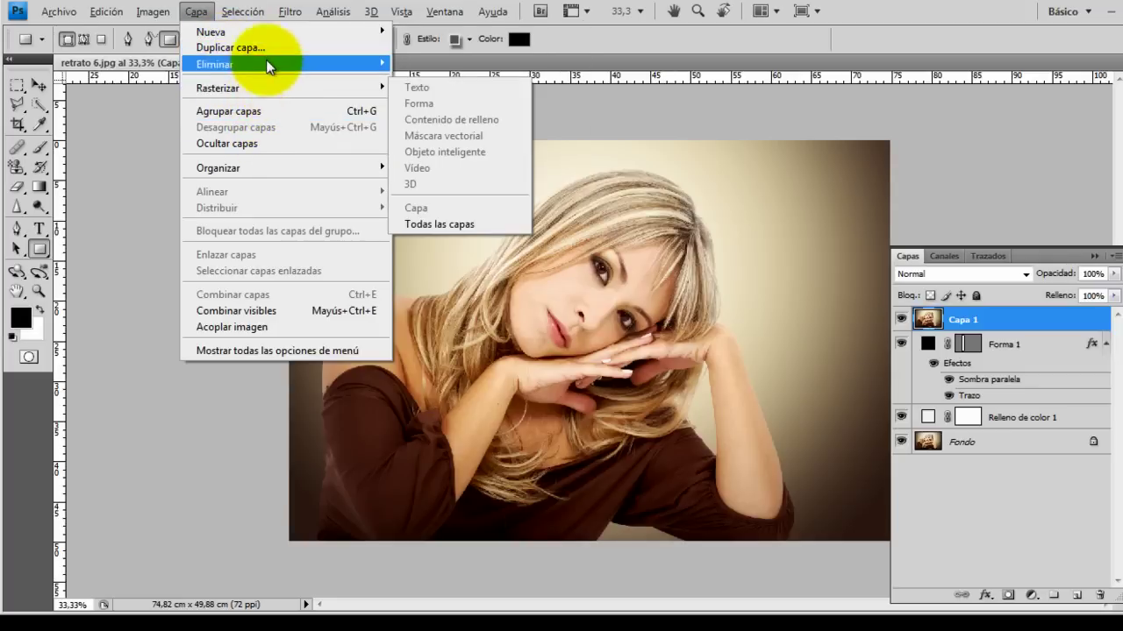
left_click(298, 350)
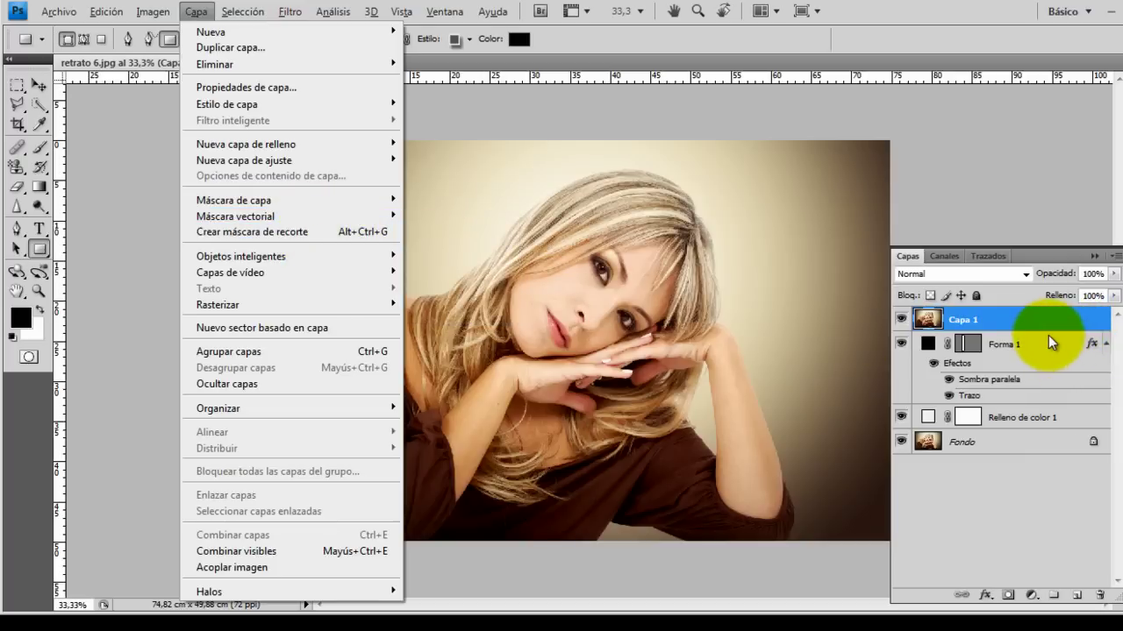
left_click(1011, 193)
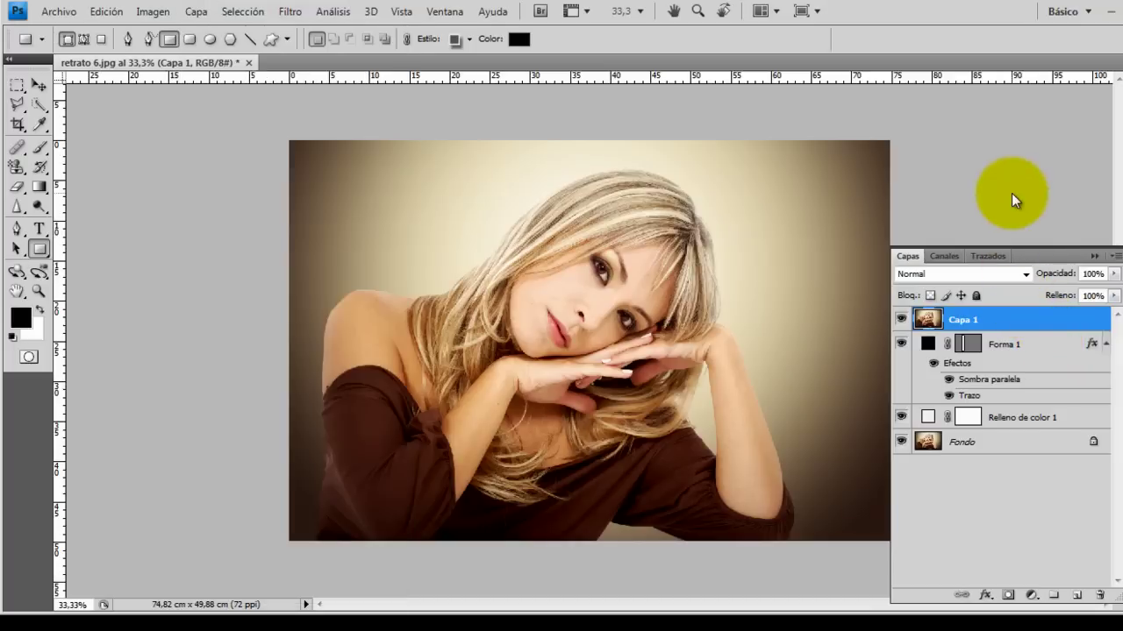
left_click(1071, 333, "alt")
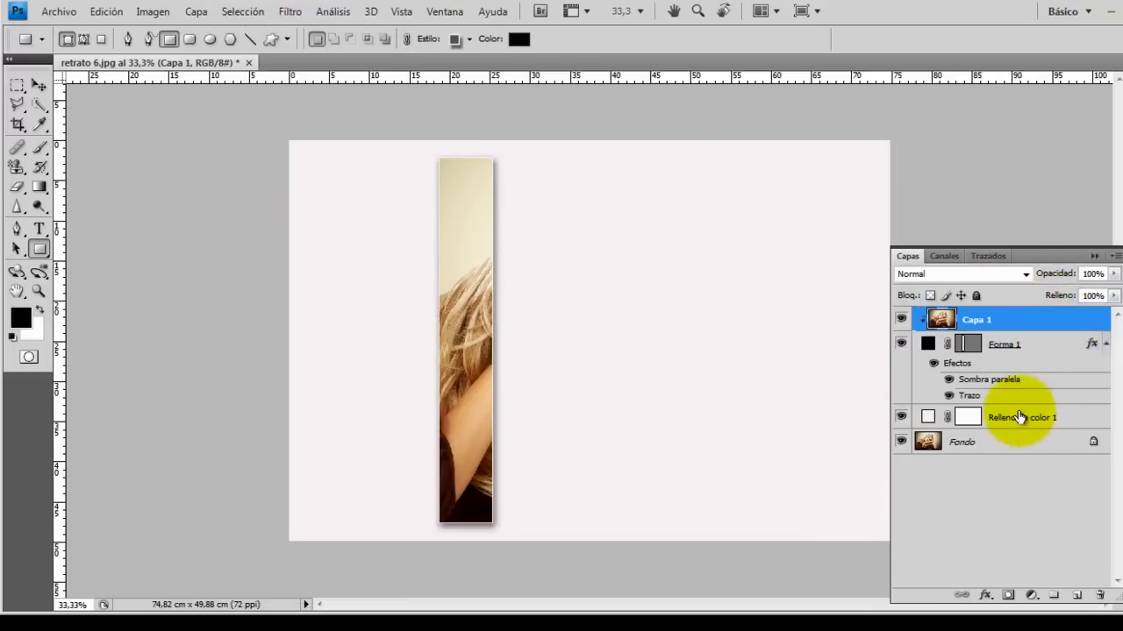
Step: Create Grupo 1 and move Capa 1 and Forma 1 into it
left_click(1057, 597)
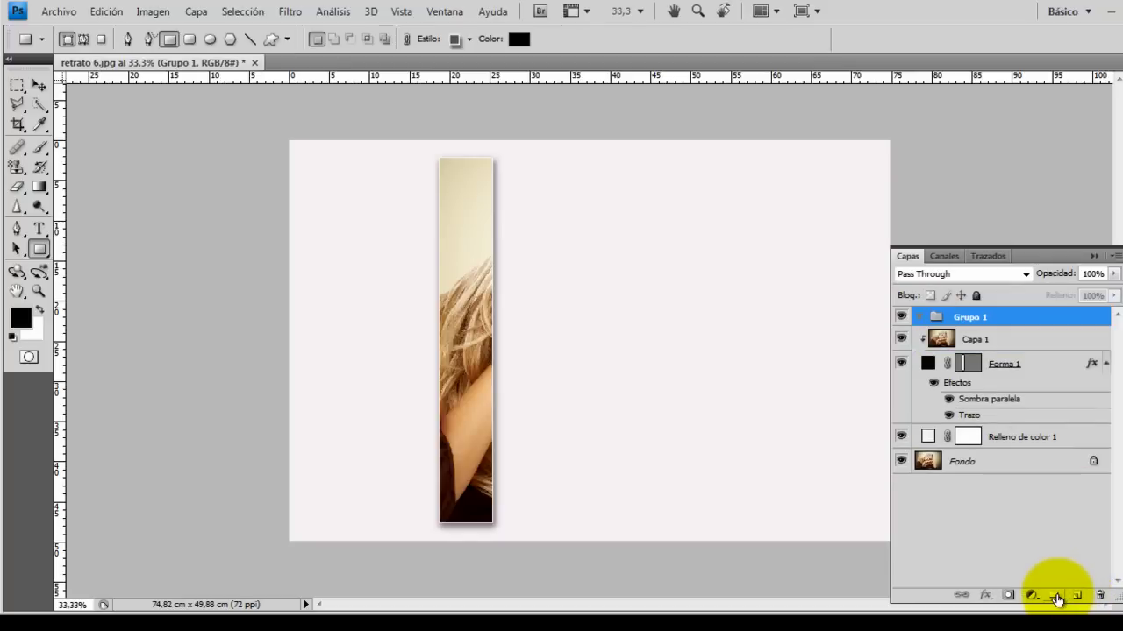
left_click(1022, 365)
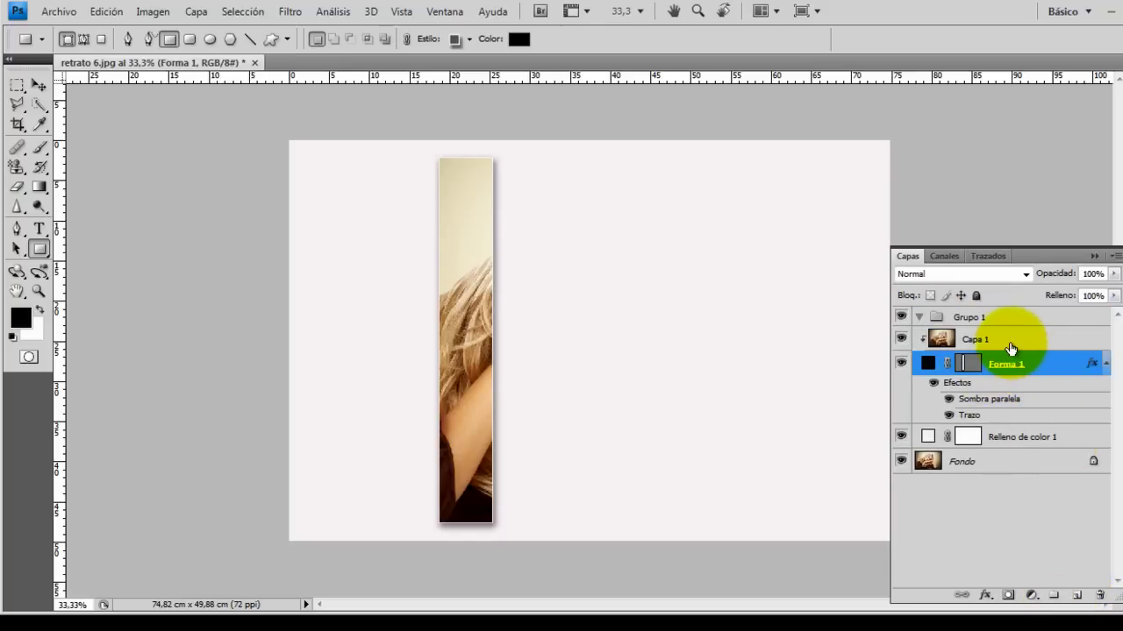
left_click(1007, 342, "shift")
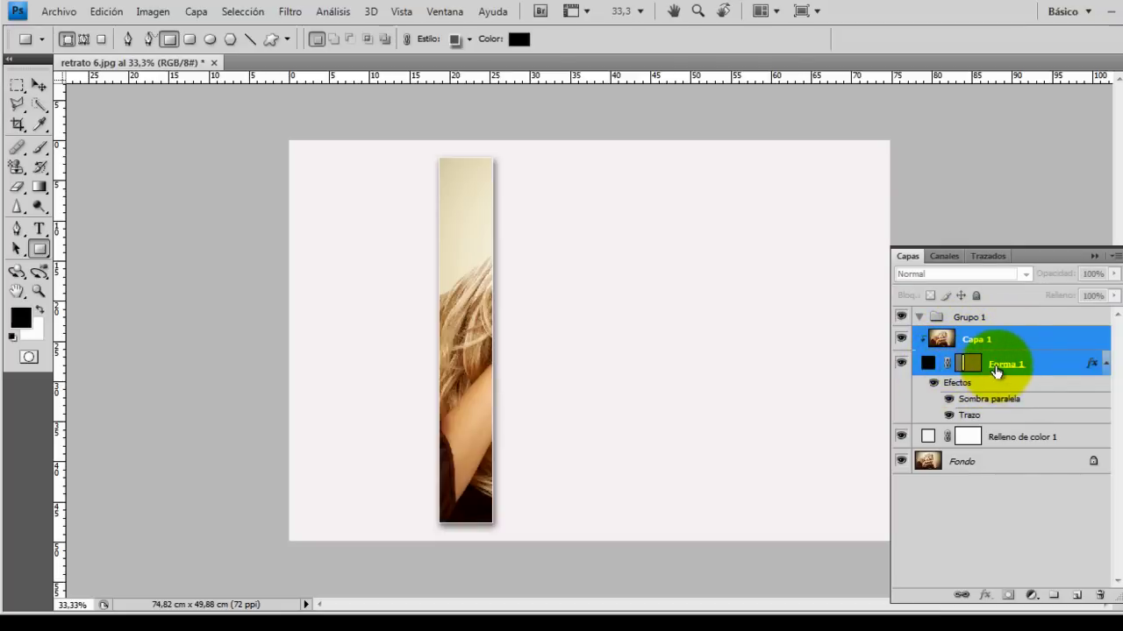
left_click_drag(997, 370, 973, 319)
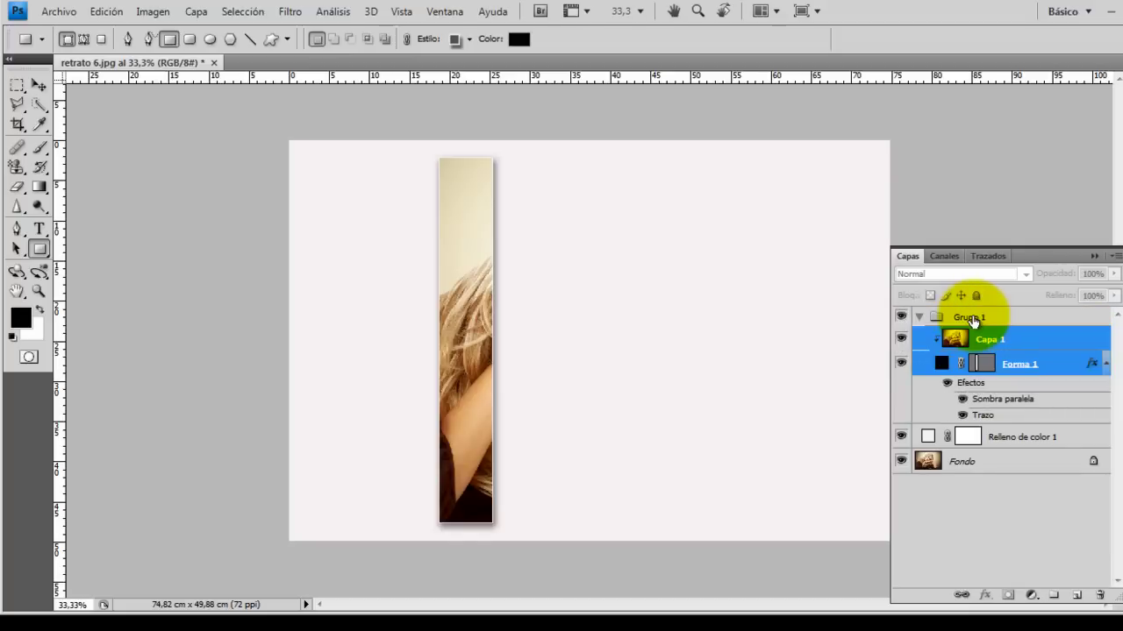
left_click(918, 317)
left_click(918, 316)
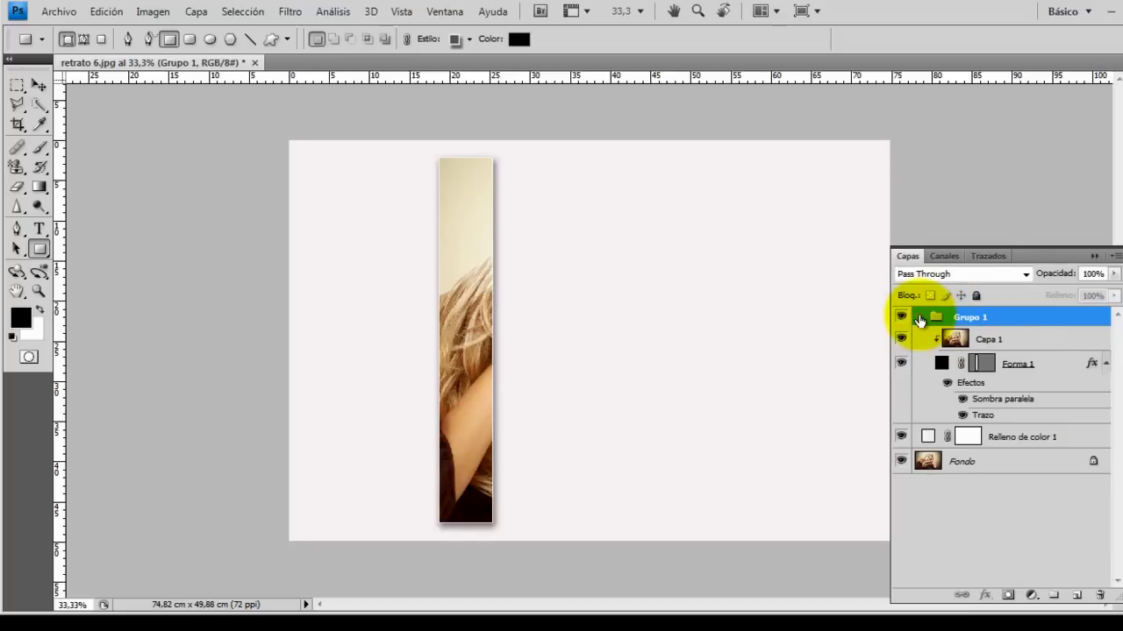
left_click(918, 317)
left_click(919, 317)
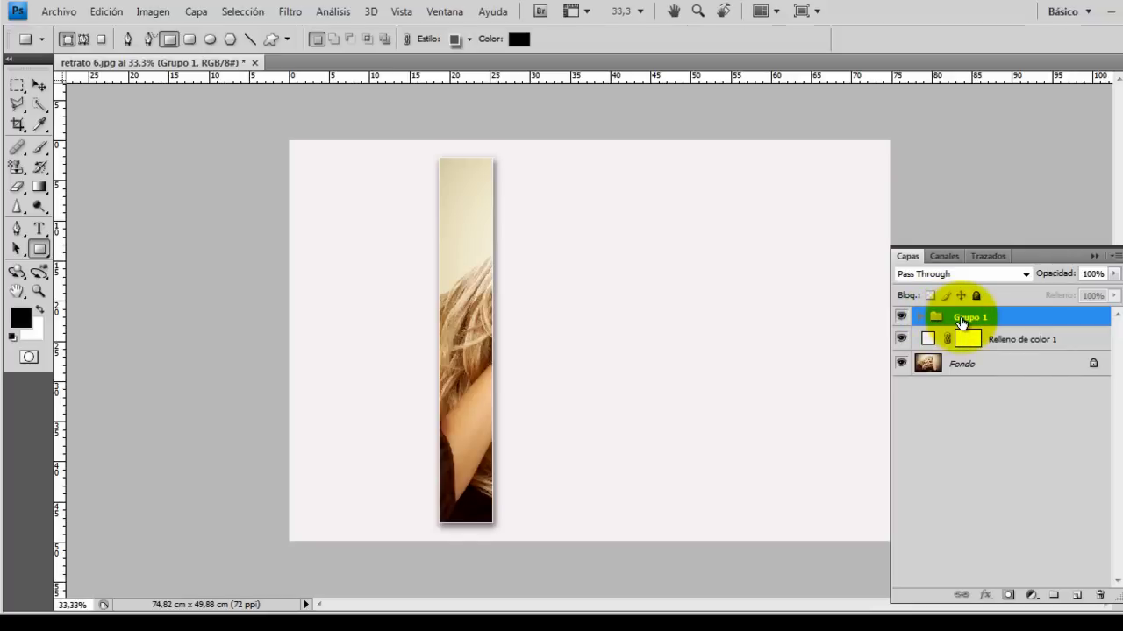
Step: Duplicate Grupo 1 as Grupo 1 copia and select its Forma 1 copia shape
mouse_move(963, 323)
left_mouse_down()
mouse_move(1070, 527)
mouse_move(1079, 594)
mouse_move(1069, 587)
left_mouse_up()
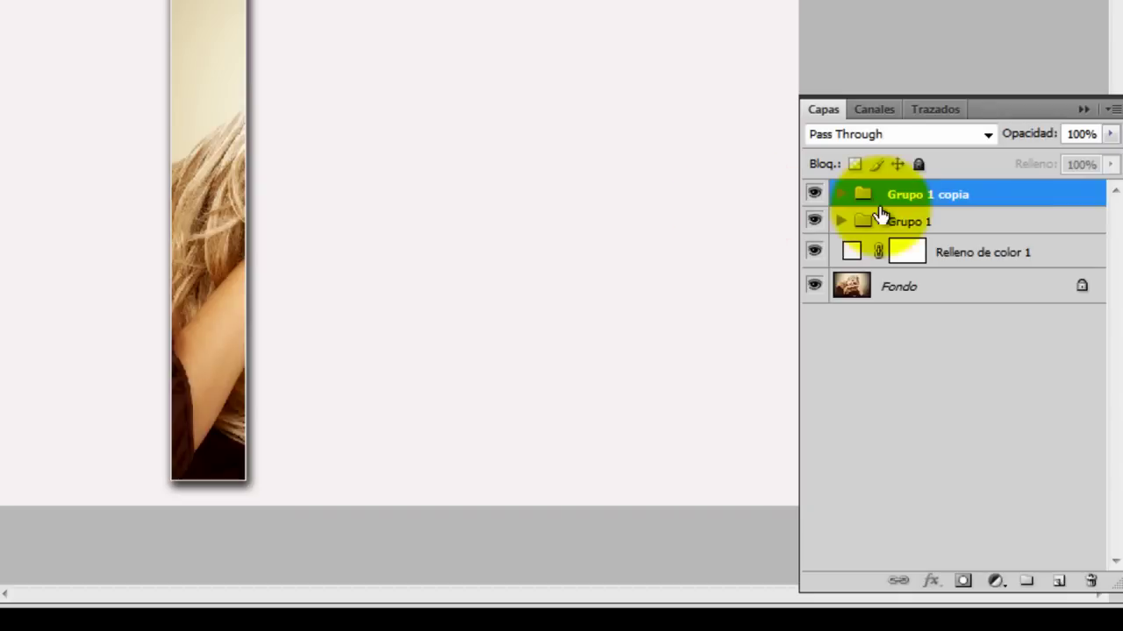
left_click(841, 194)
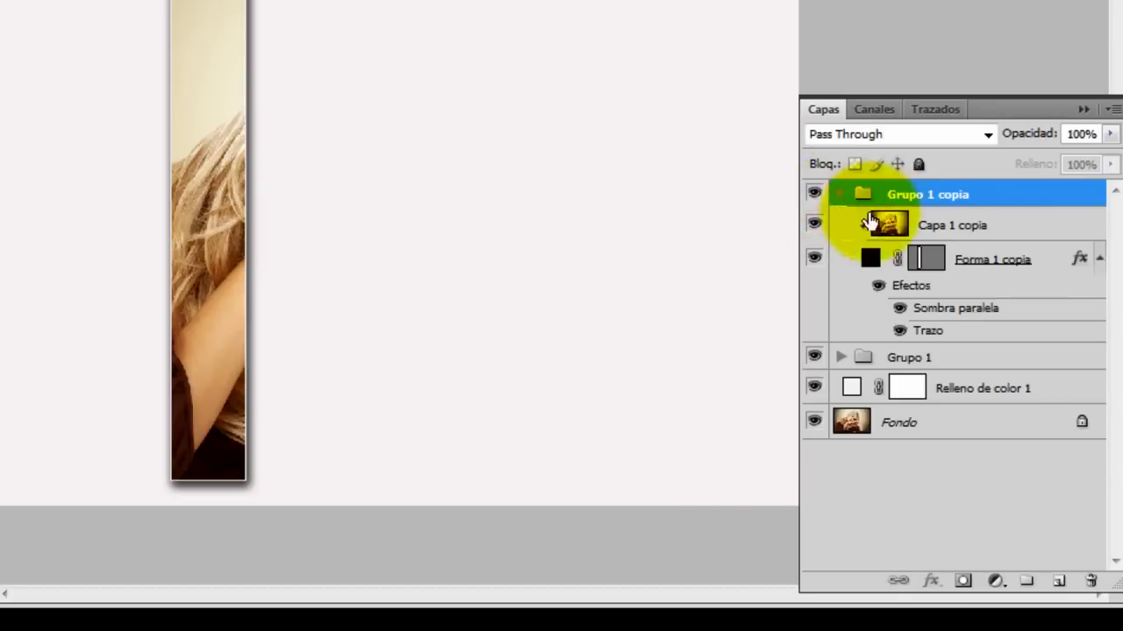
left_click(917, 267)
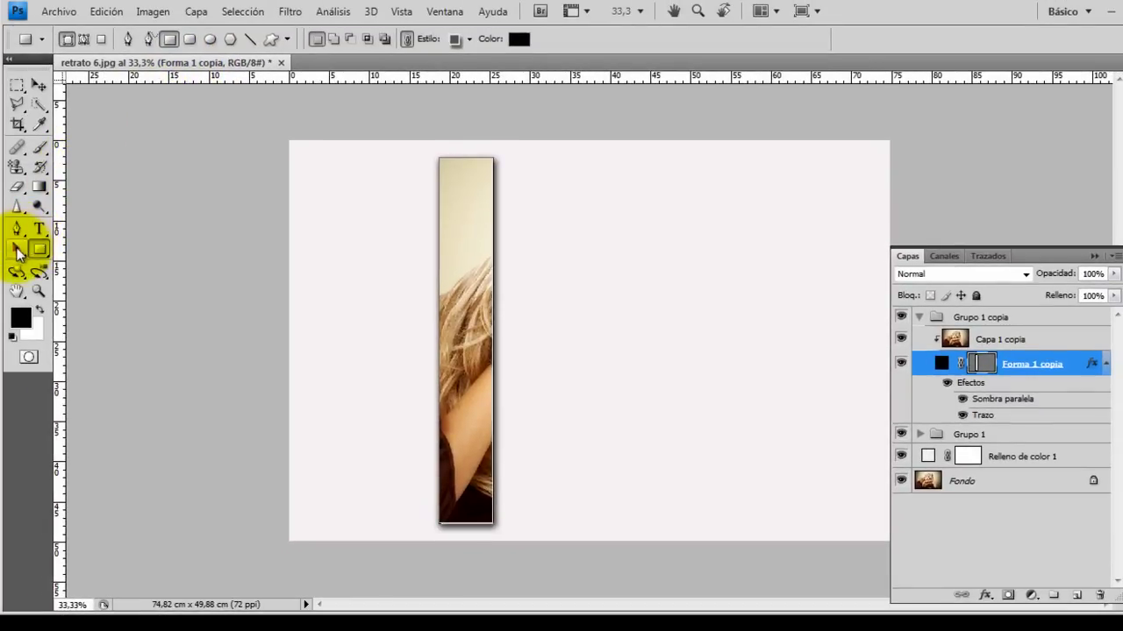
Step: Shift the Forma 1 copia strip right with Path Selection so it overlaps the original
left_click(18, 252)
left_click(61, 247)
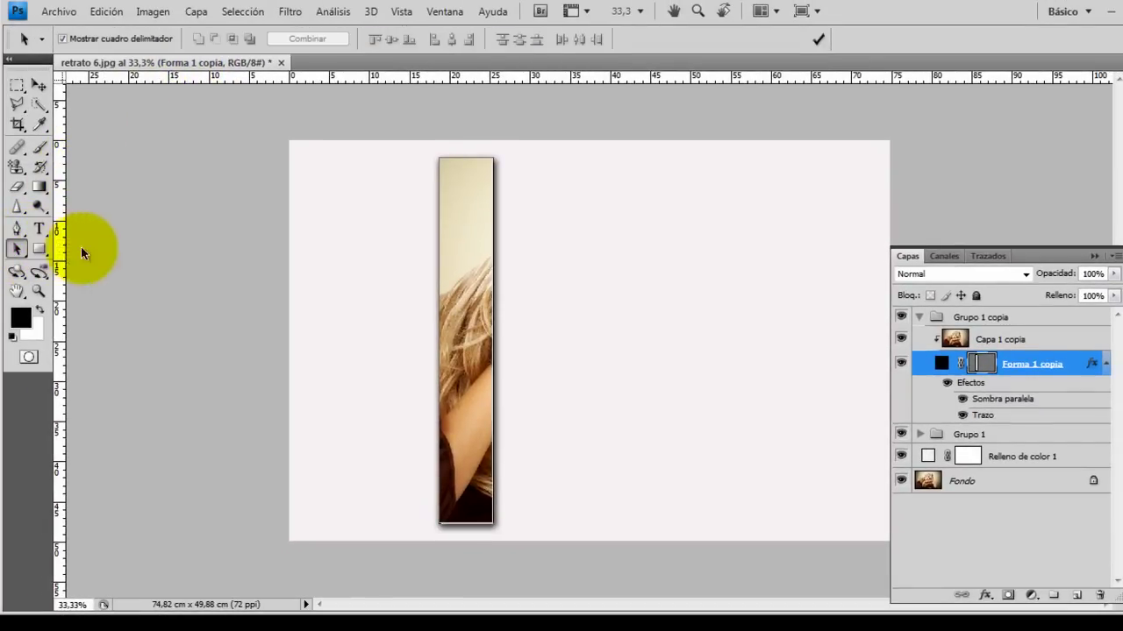
left_click_drag(458, 293, 499, 283)
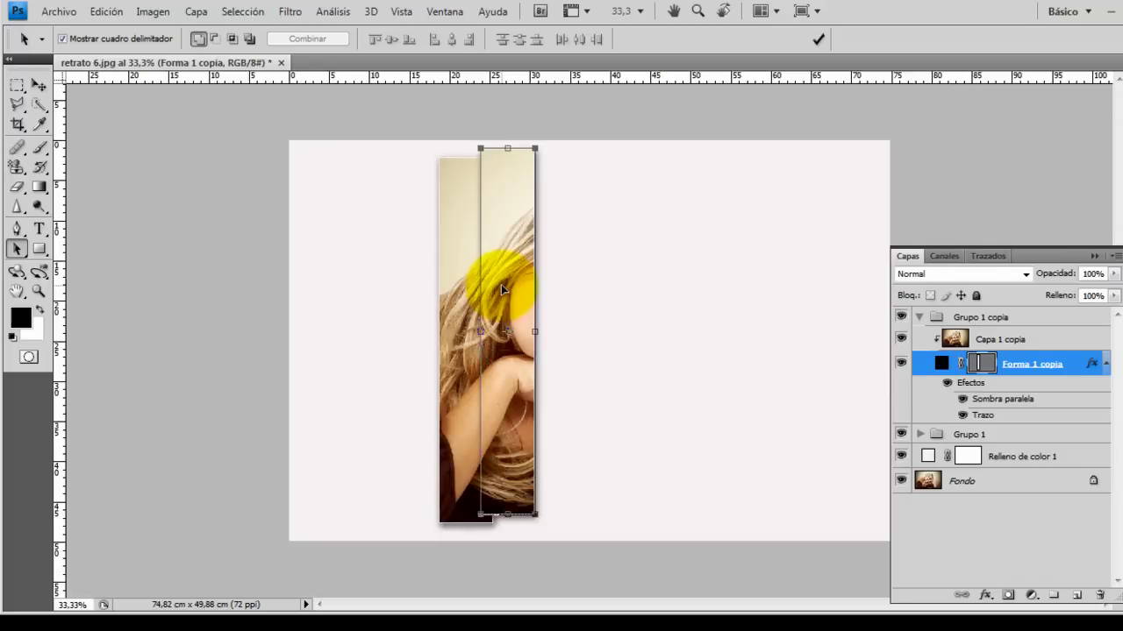
left_click(608, 364)
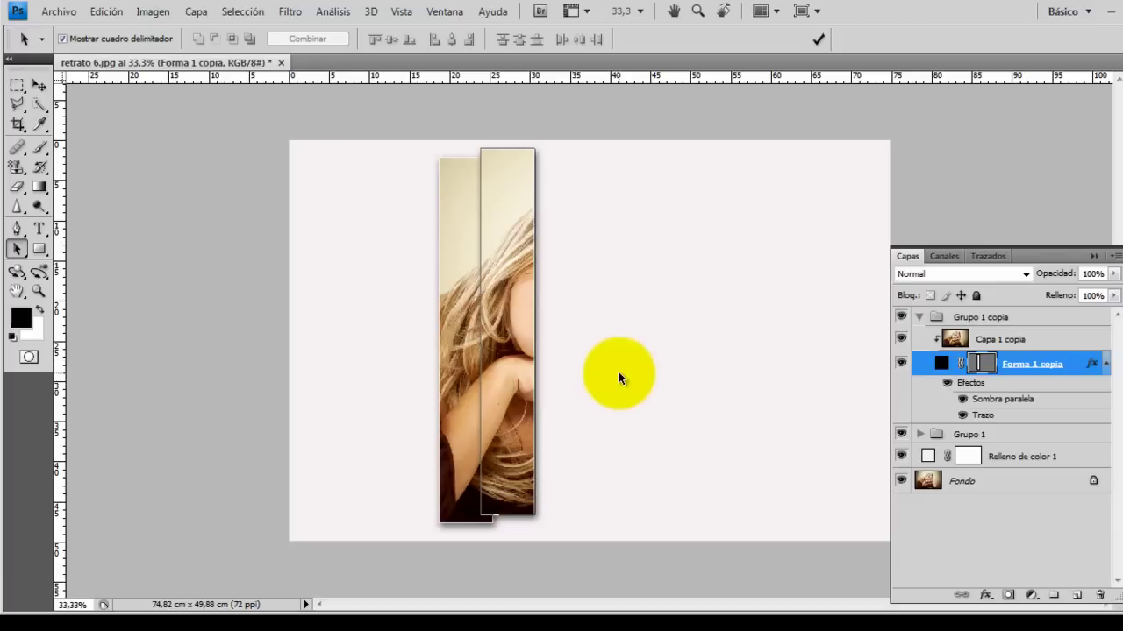
Step: Duplicate the strip group three times, producing Grupo 1 copia 2, copia 3 and copia 4
left_click(920, 318)
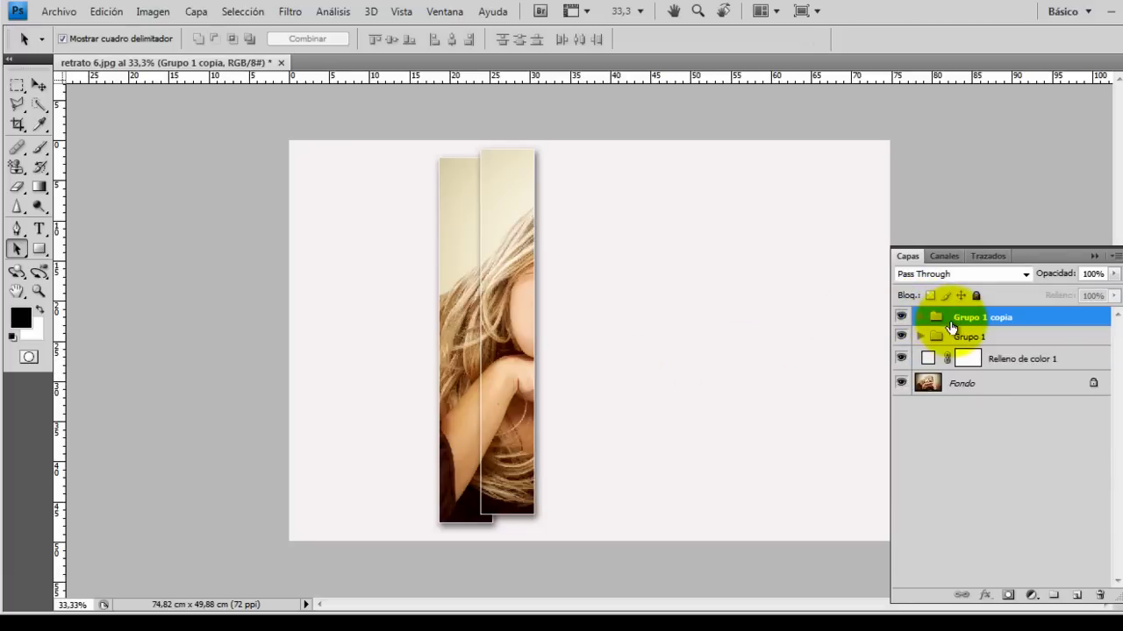
right_click(988, 321)
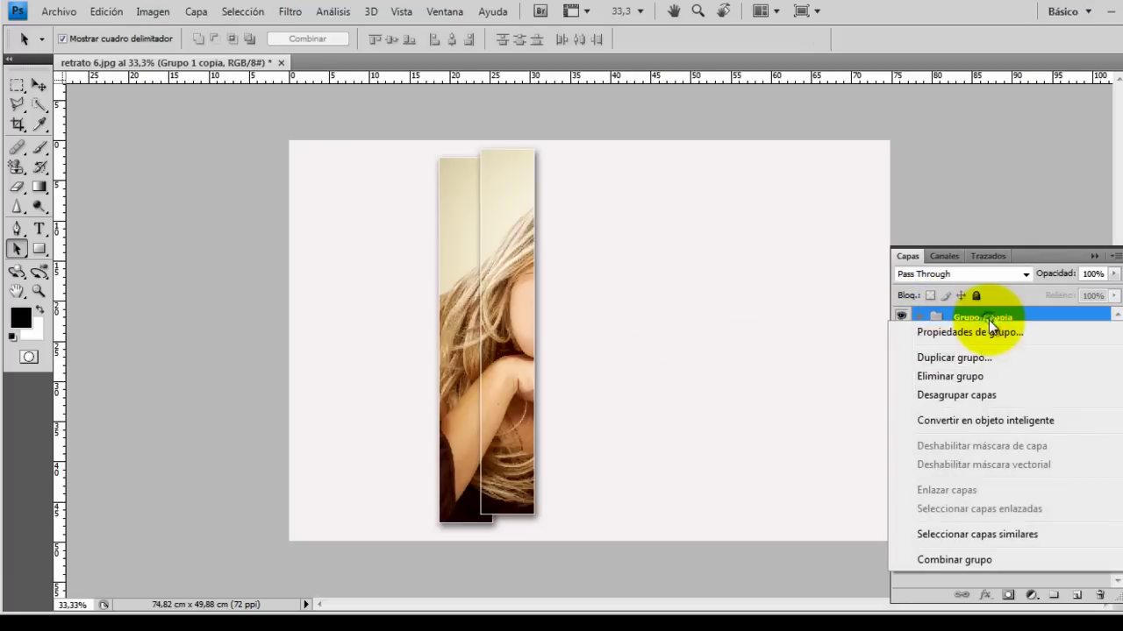
left_click(982, 356)
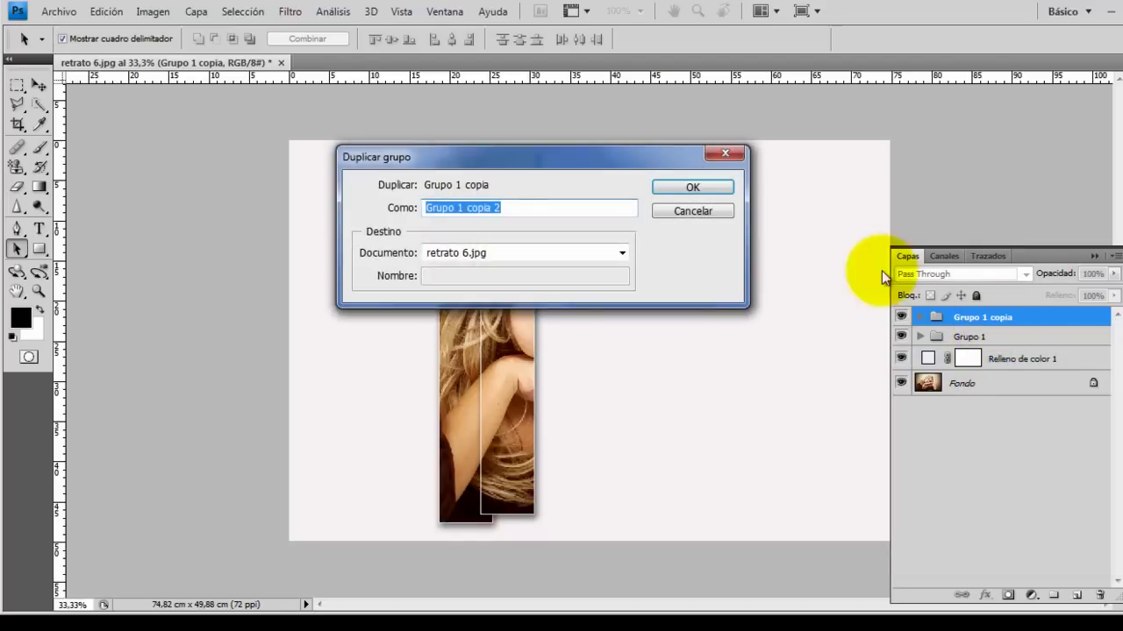
left_click(700, 187)
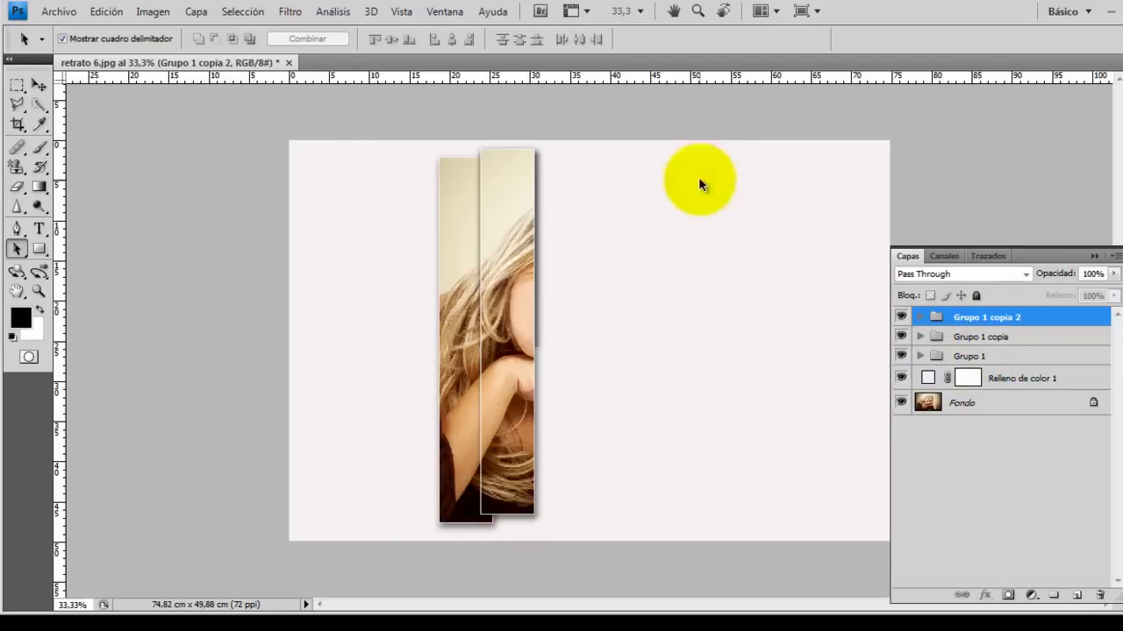
right_click(937, 318)
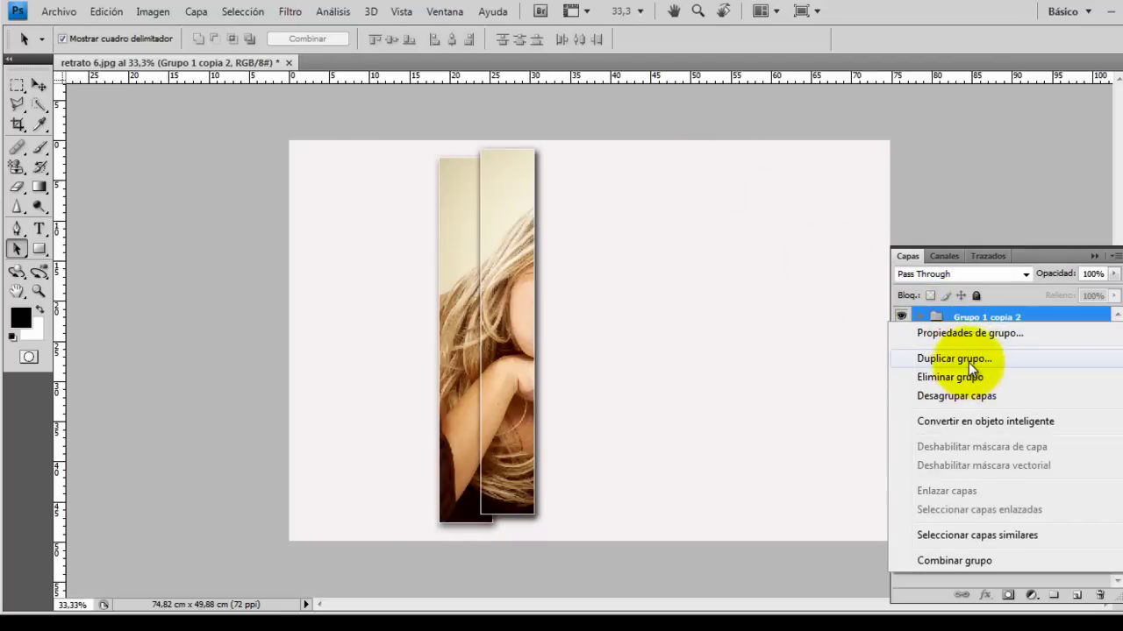
left_click(967, 360)
left_click(717, 186)
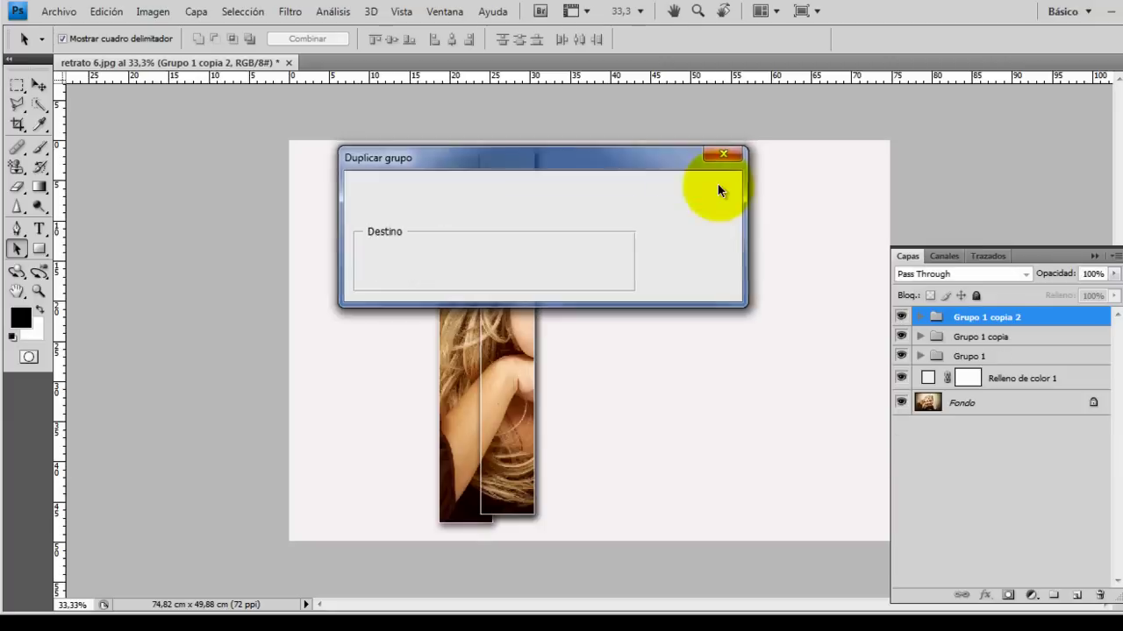
right_click(990, 327)
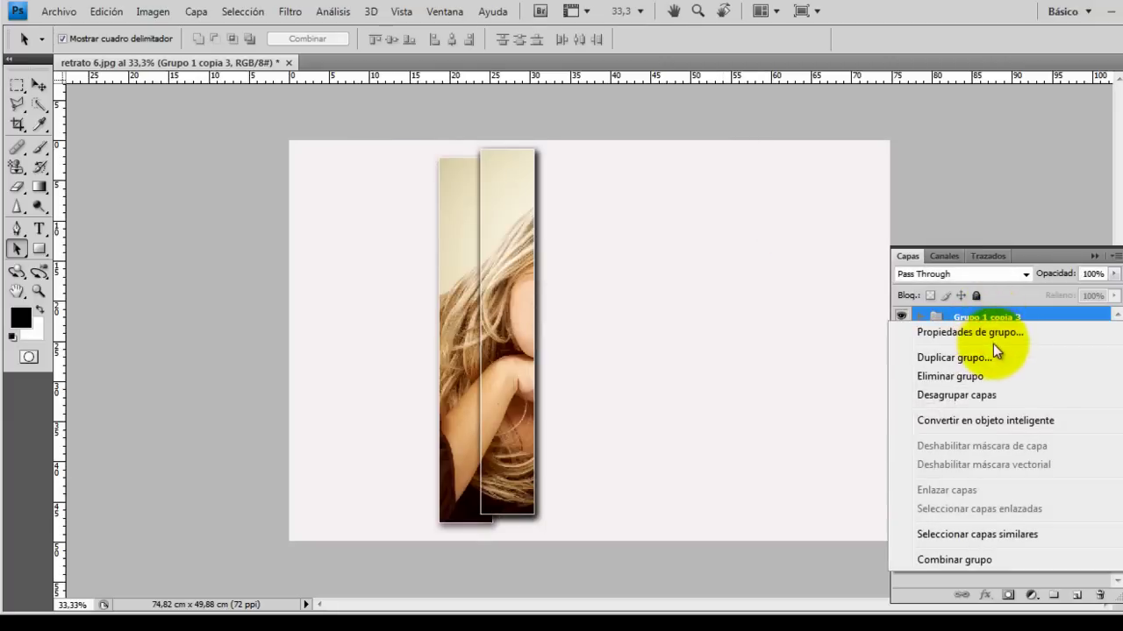
left_click(987, 358)
key("Return")
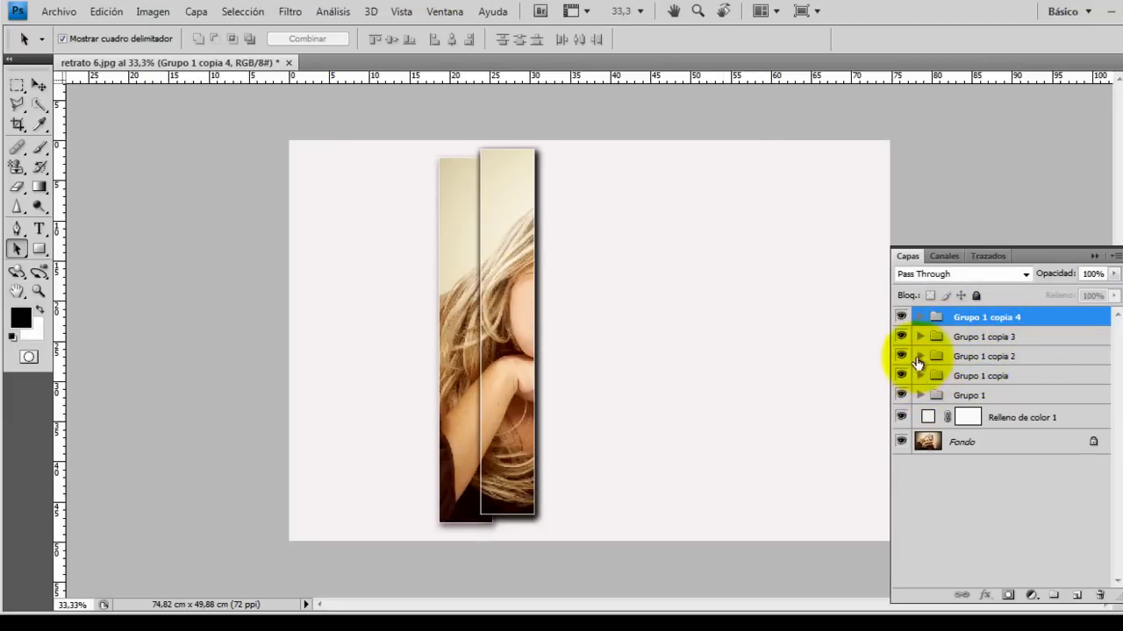
Step: Select the Forma 1 copia 4 strip and slide it right and down
left_click(919, 357)
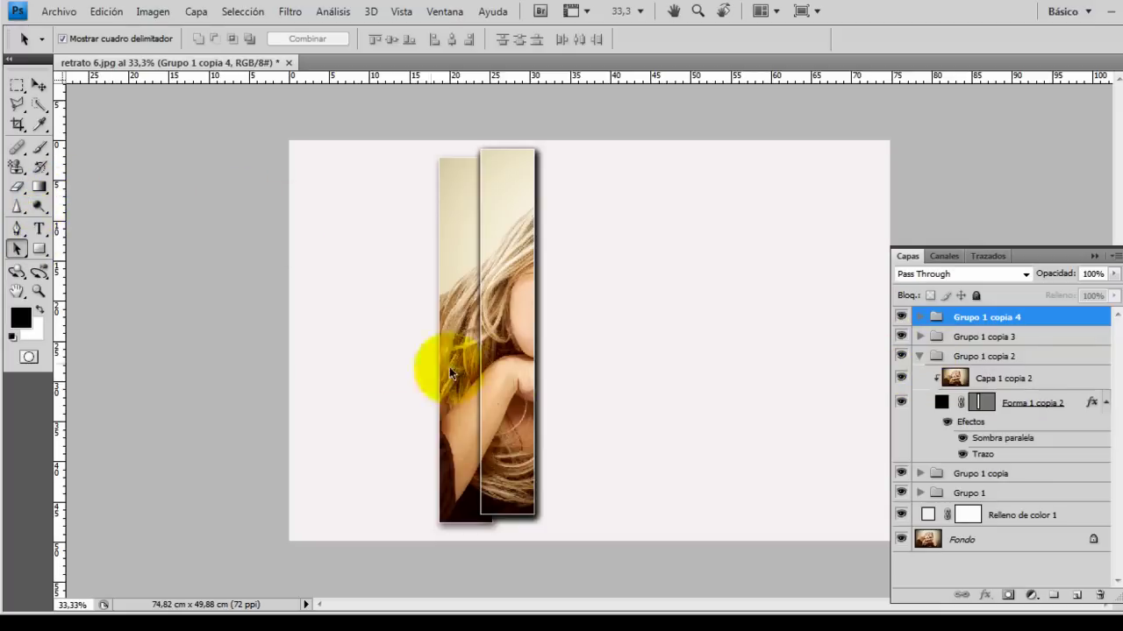
left_click(942, 403)
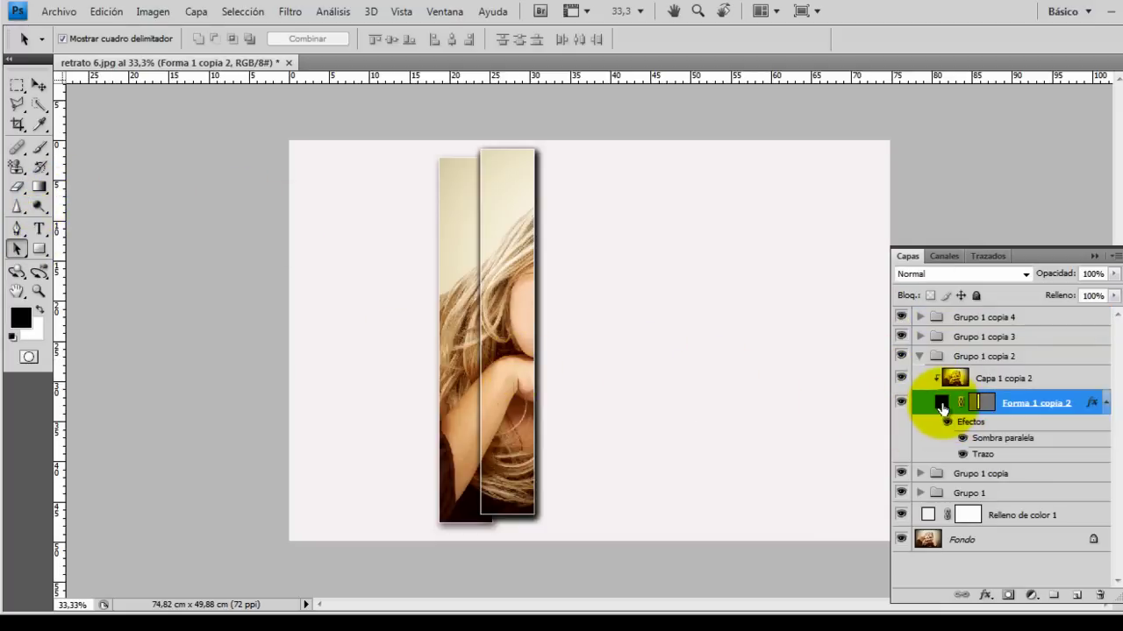
left_click(523, 370)
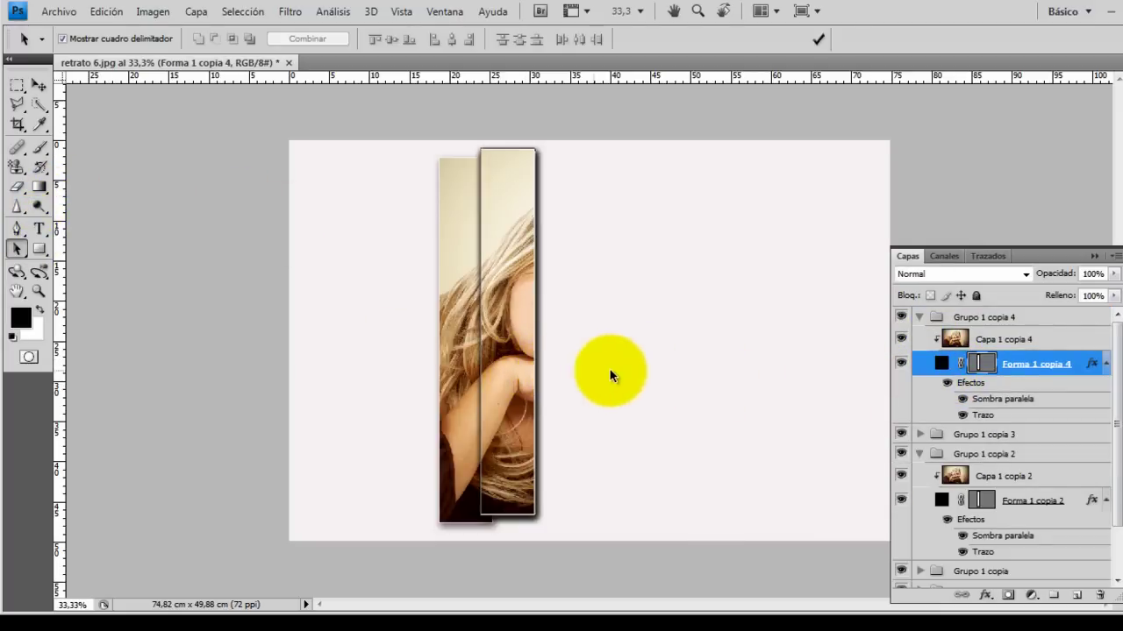
mouse_move(518, 395)
left_mouse_down()
mouse_move(541, 418)
mouse_move(528, 411)
left_mouse_up()
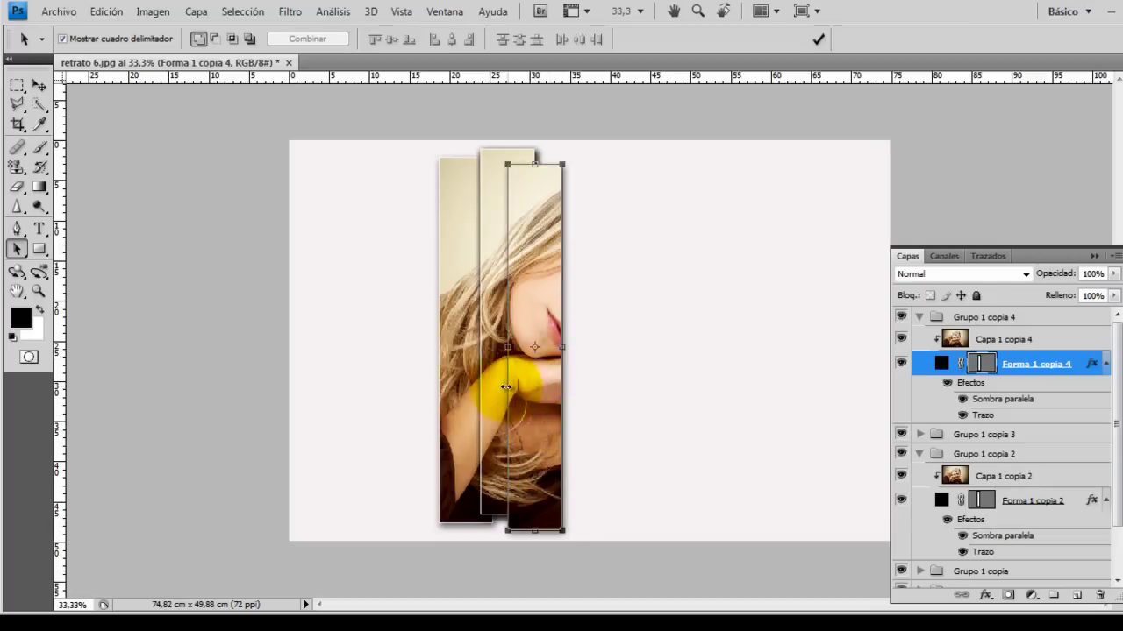
left_click(591, 398)
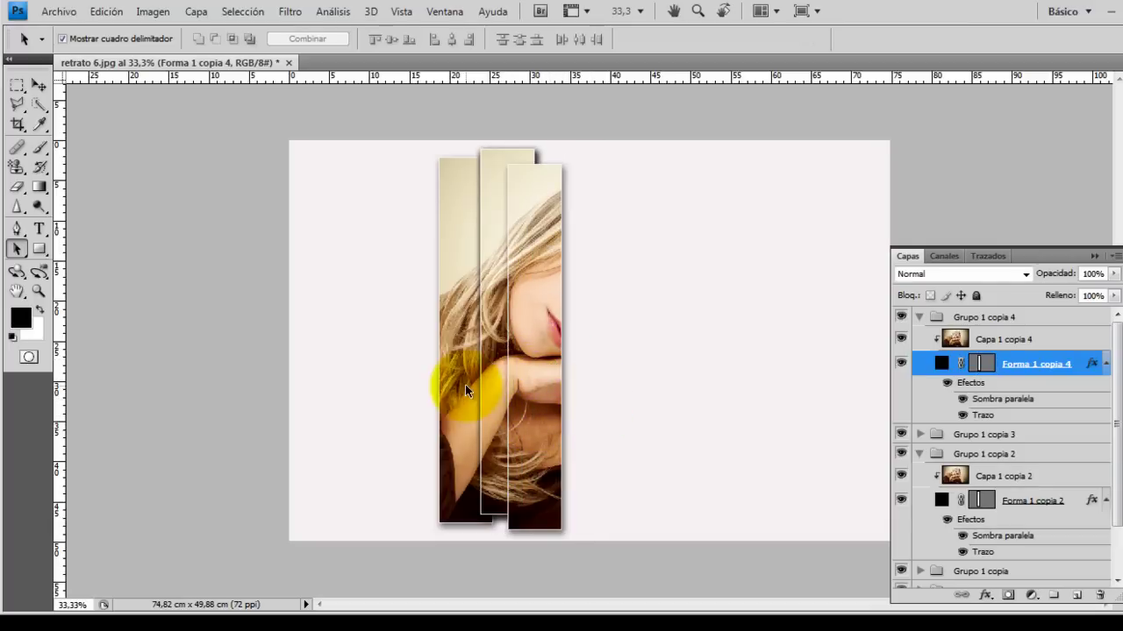
Step: Move Forma 1 copia 4 farther right beside the others, then select Forma 1 copia 3
left_click(485, 399)
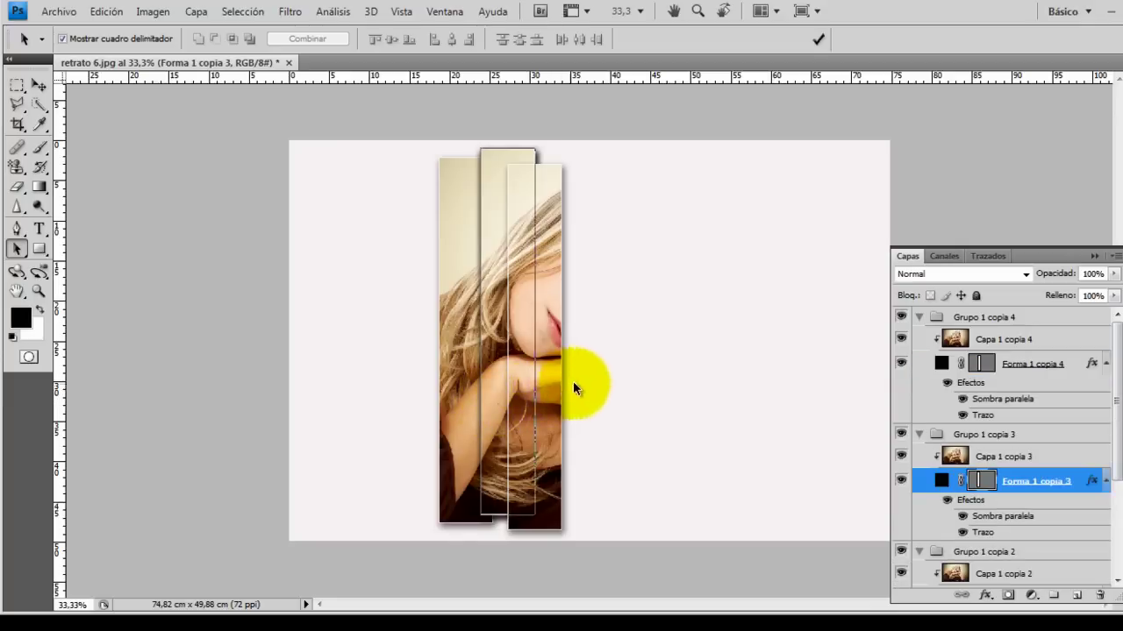
left_click(919, 434)
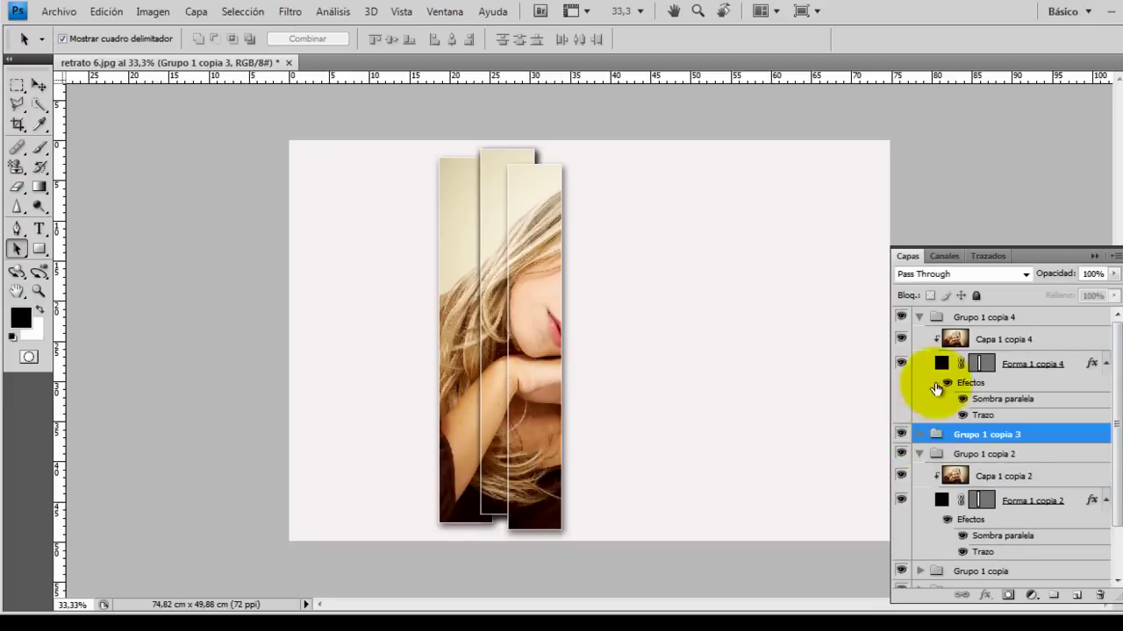
left_click(920, 317)
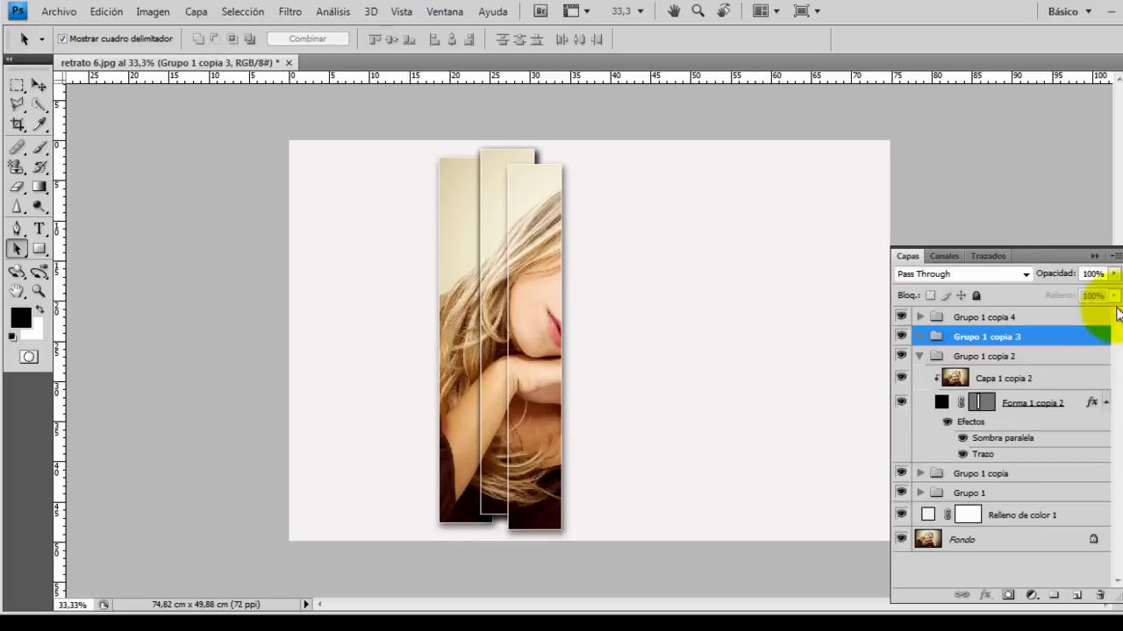
left_click(920, 318)
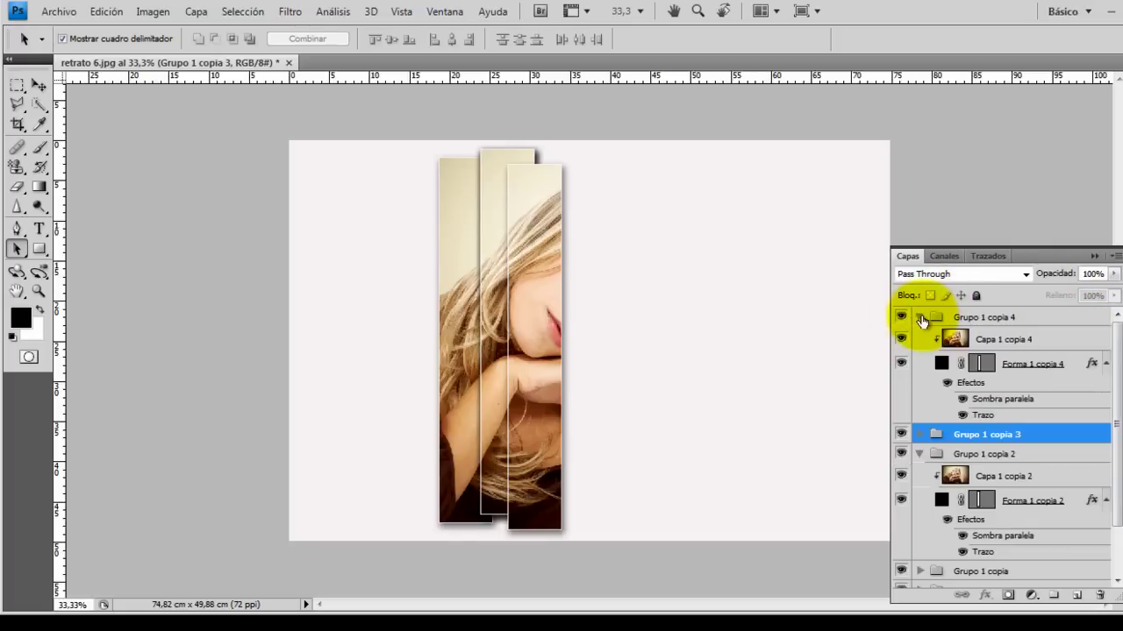
left_click(978, 363)
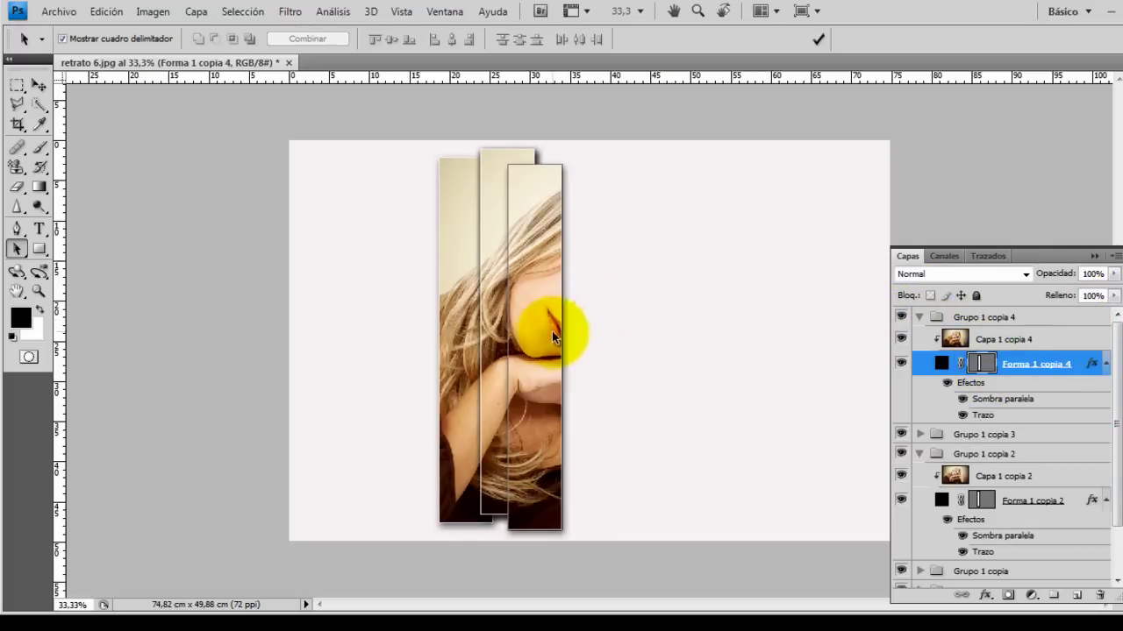
left_click_drag(552, 330, 581, 330)
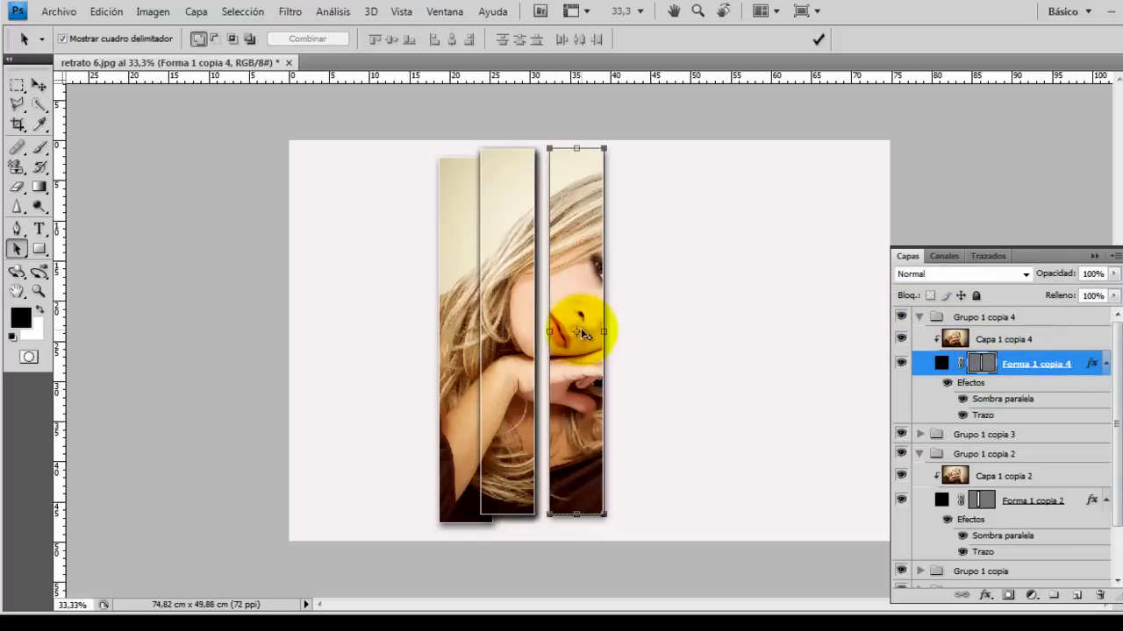
left_click(493, 370)
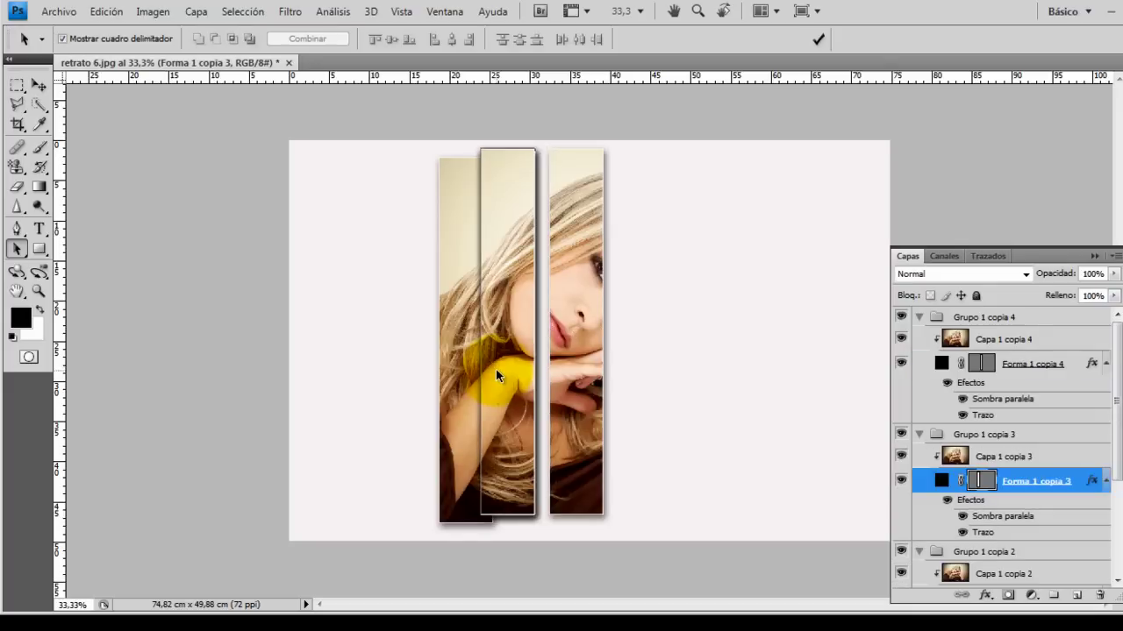
left_click(980, 364)
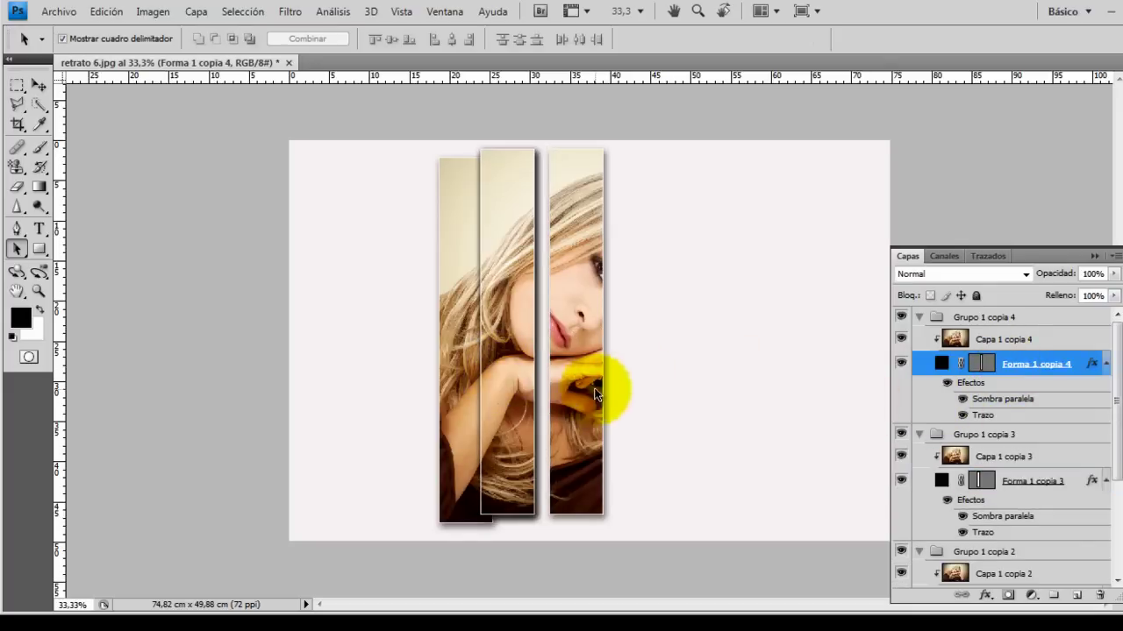
left_click(513, 412)
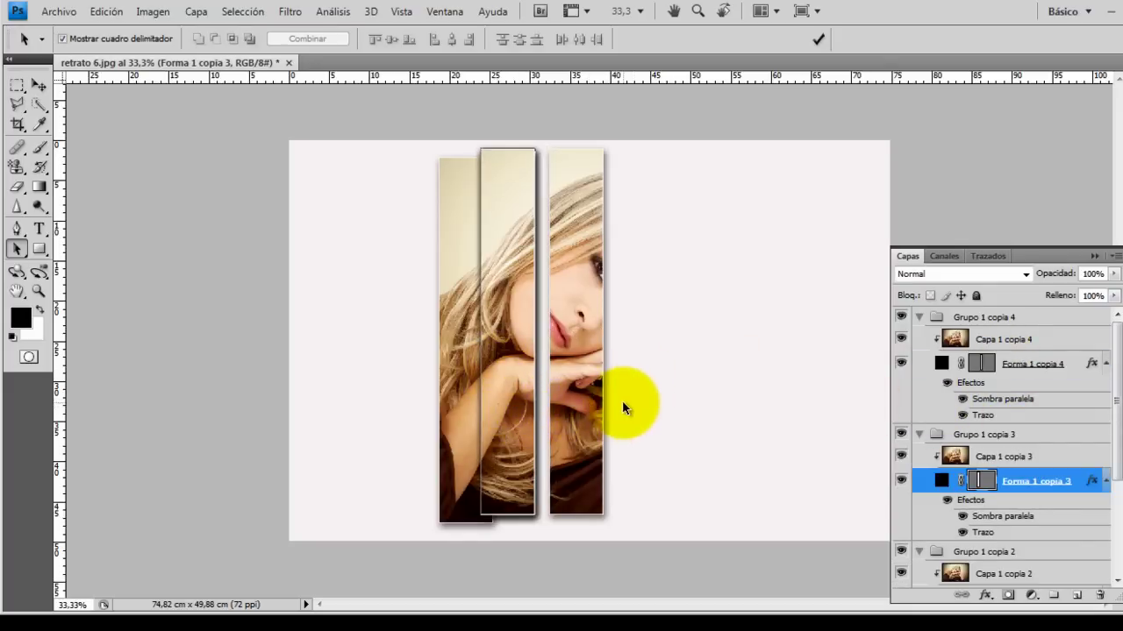
Step: Slide Forma 1 copia 3 between its neighbours and raise its bottom edge with Direct Selection
left_click_drag(509, 422, 541, 417)
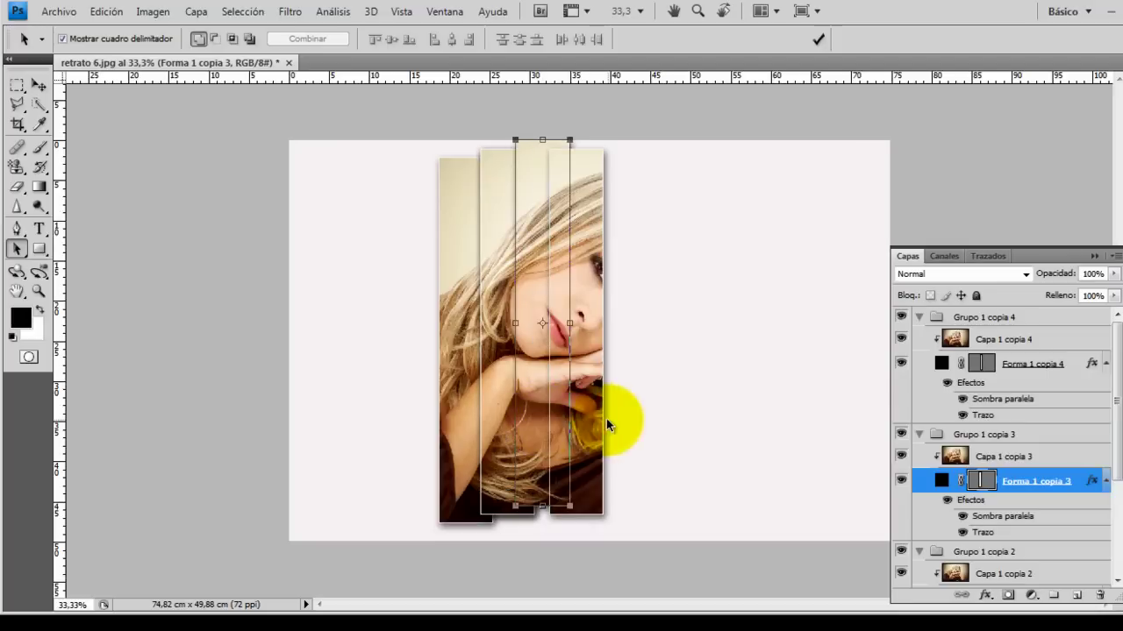
left_click(681, 420)
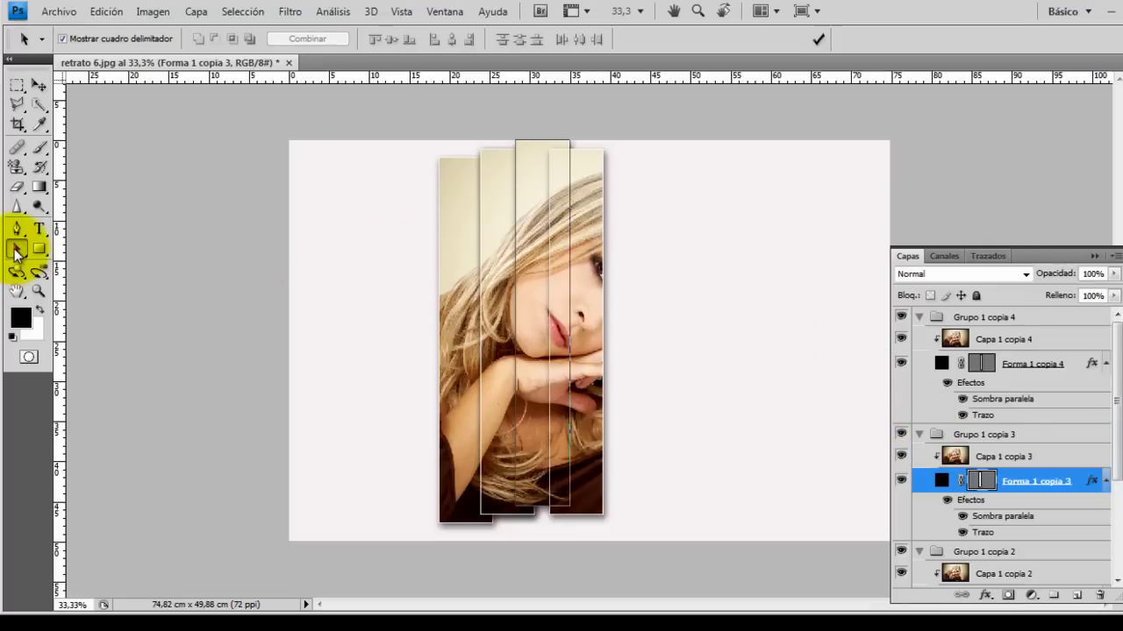
left_click_drag(15, 248, 53, 268)
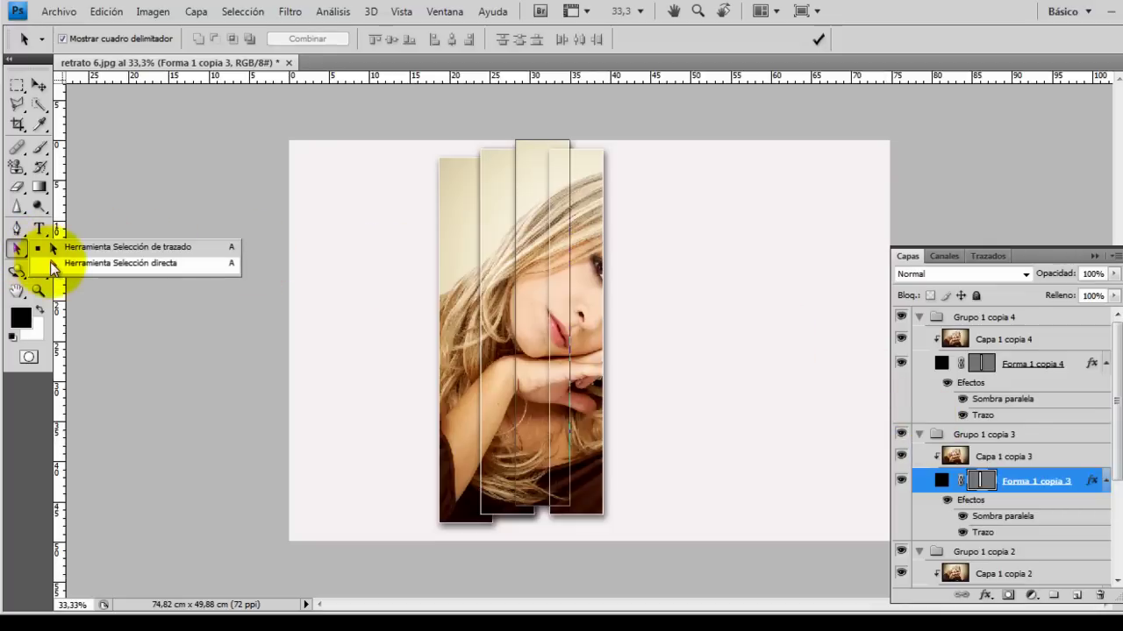
left_click(53, 264)
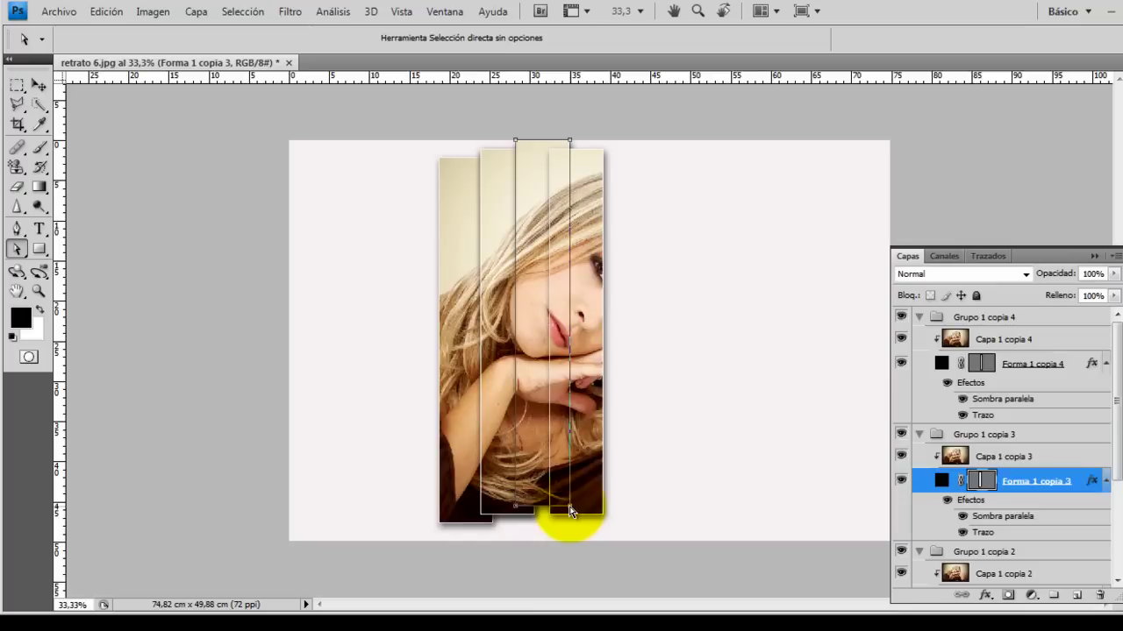
left_click_drag(570, 511, 664, 465)
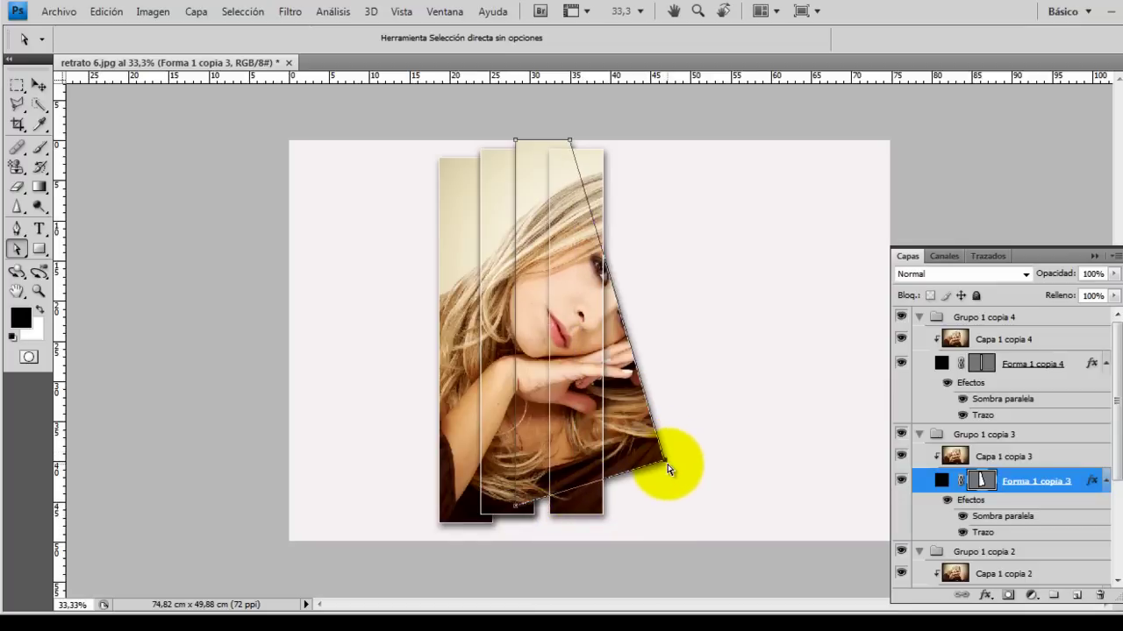
key("ctrl+z")
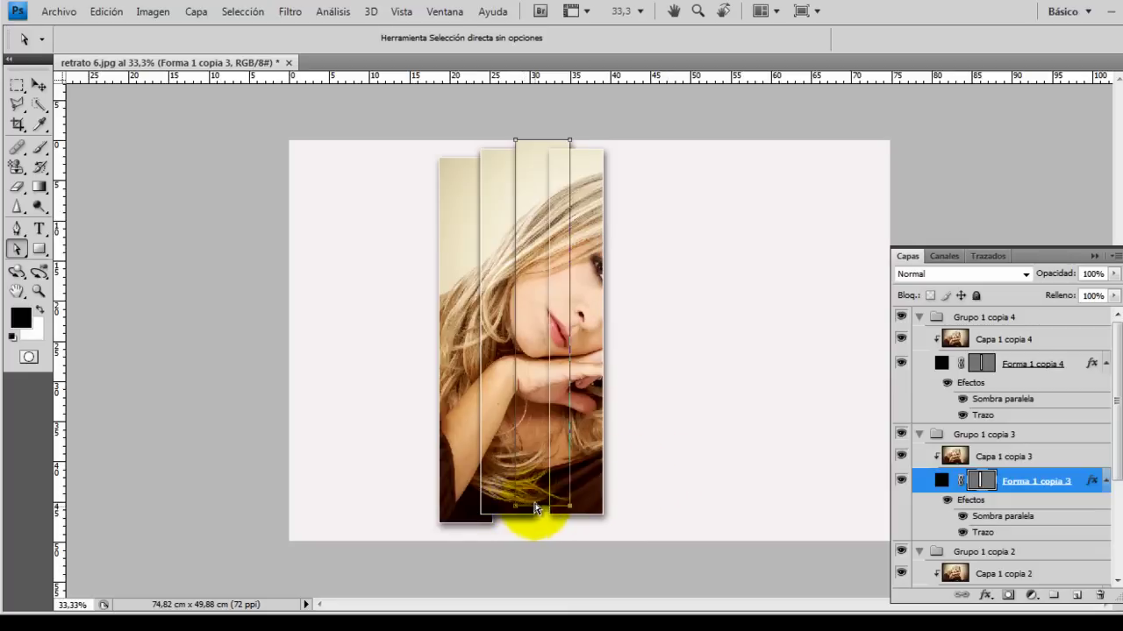
mouse_move(532, 508)
left_mouse_down()
mouse_move(536, 484)
mouse_move(534, 498)
left_mouse_up()
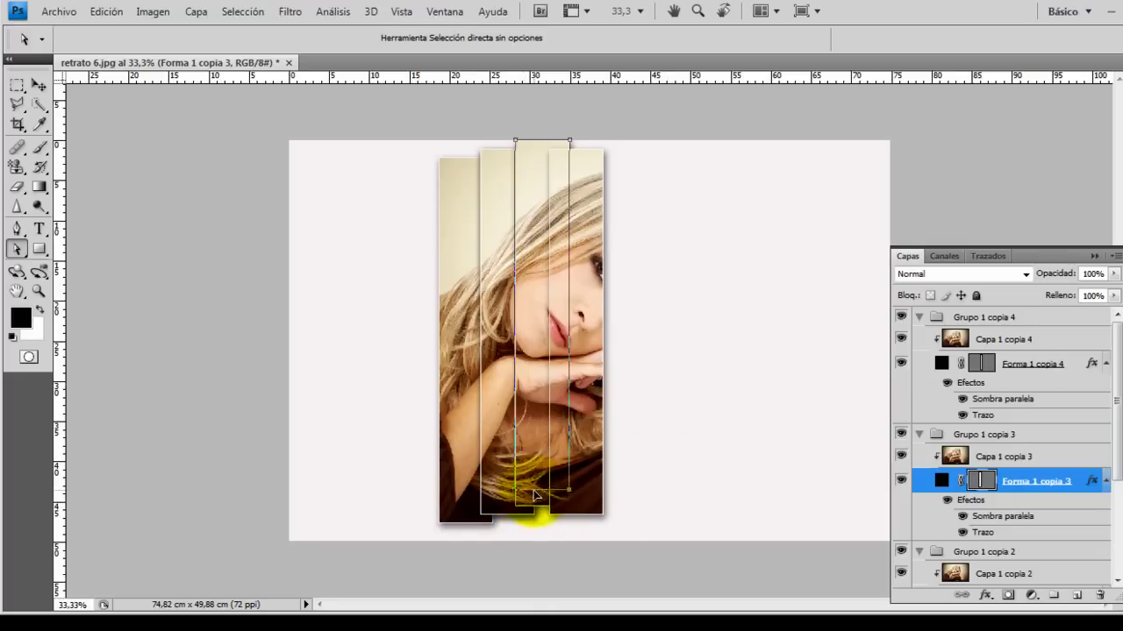
left_click(570, 373)
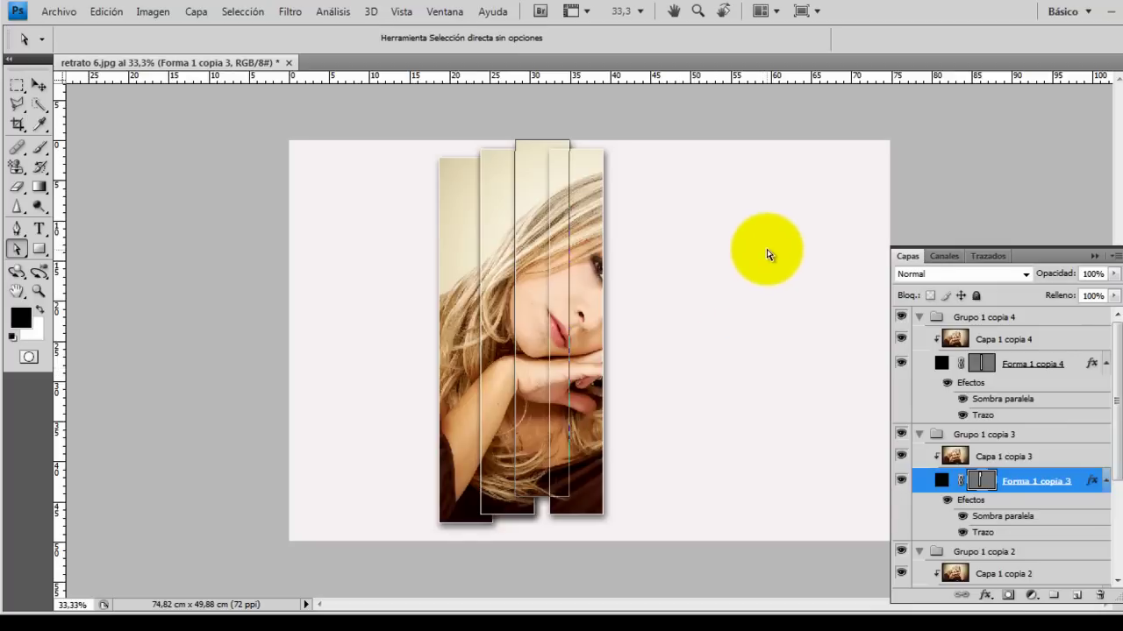
Step: Collapse the Grupo 1 copia 4, copia 3 and copia 2 layer groups
left_click(920, 317)
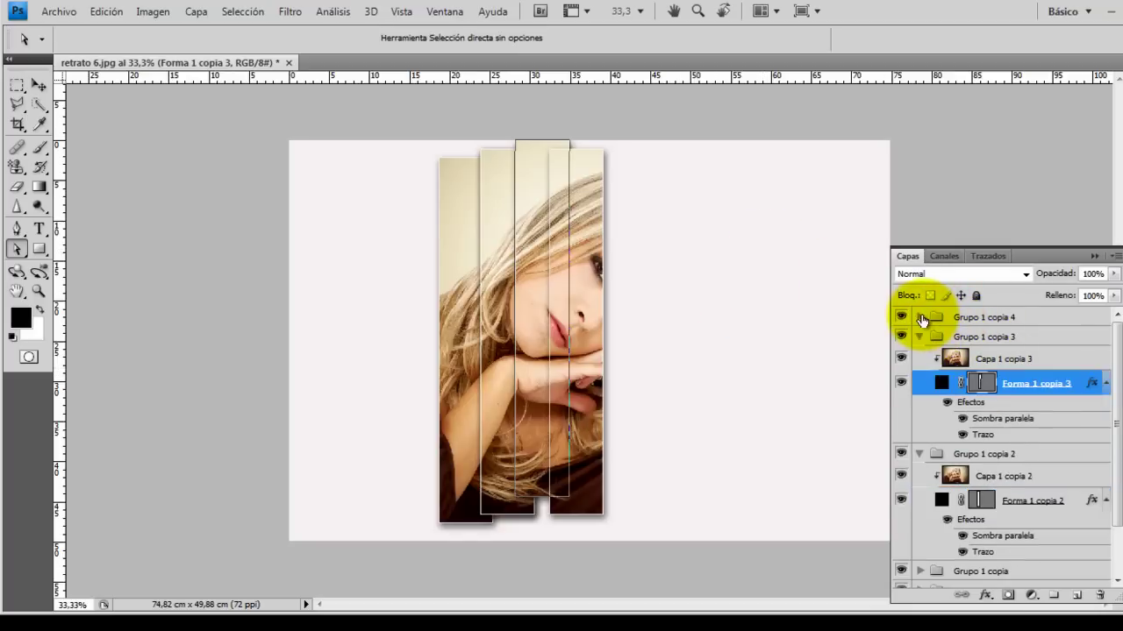
left_click(918, 337)
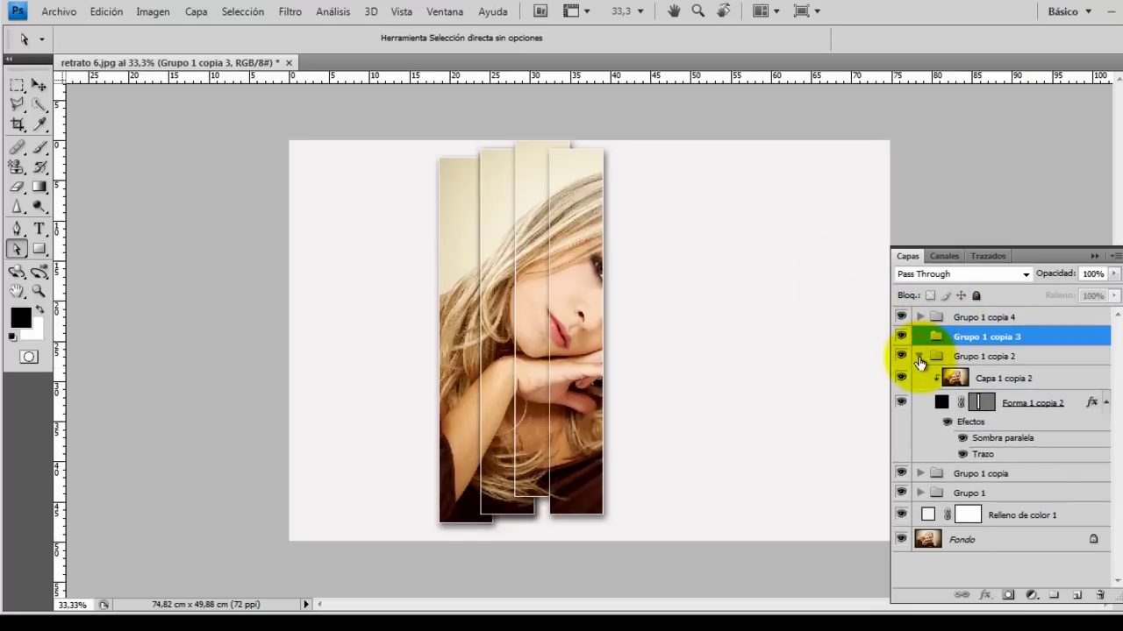
left_click(919, 357)
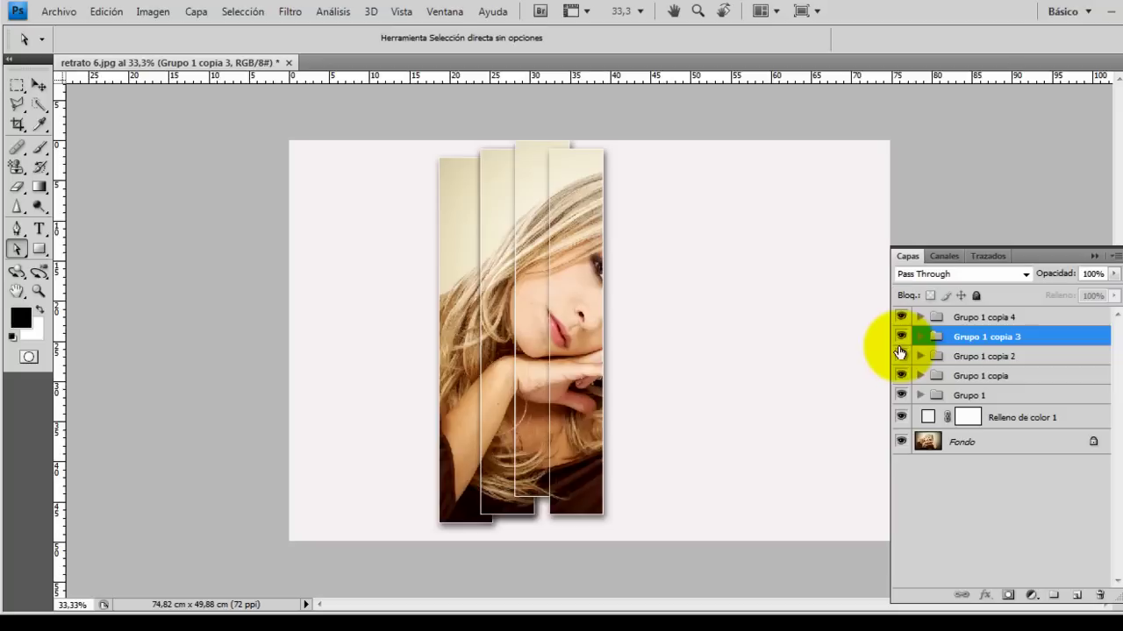